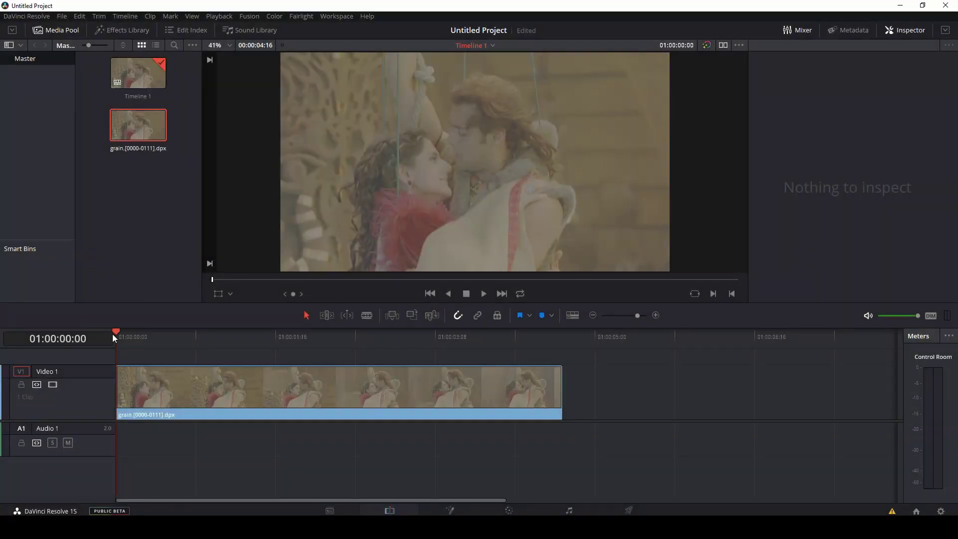
Step: Play and scrub through the clip to review its film grain
left_click(483, 293)
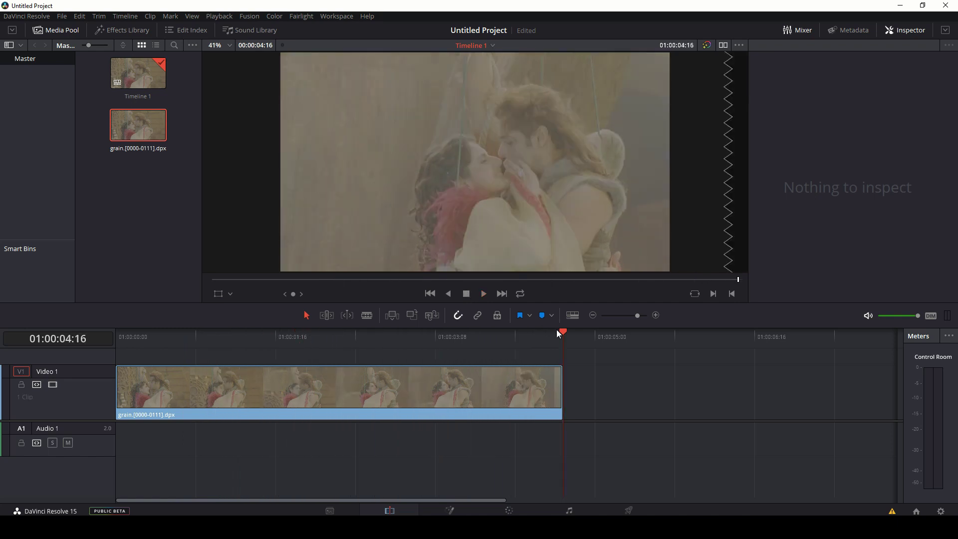
left_click_drag(566, 333, 49, 369)
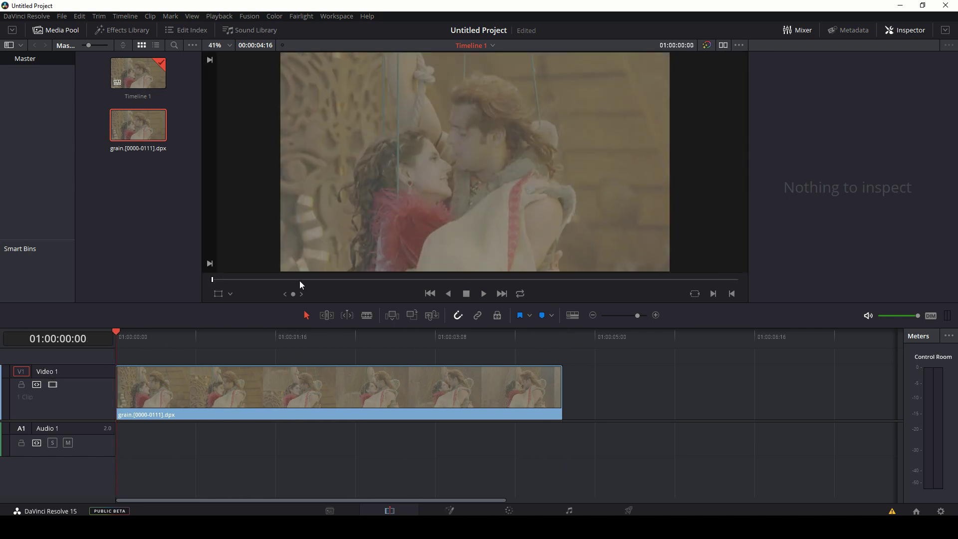
left_click(484, 294)
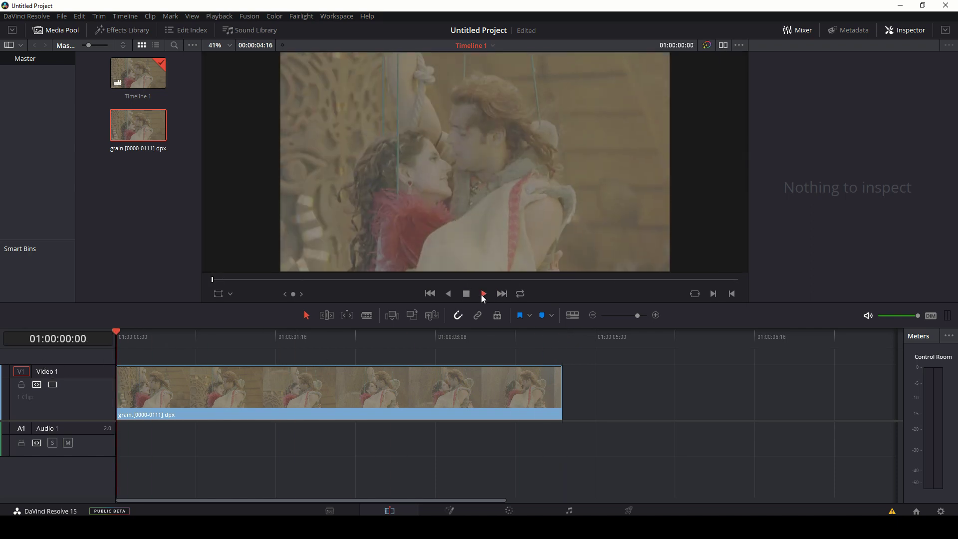
left_click(465, 295)
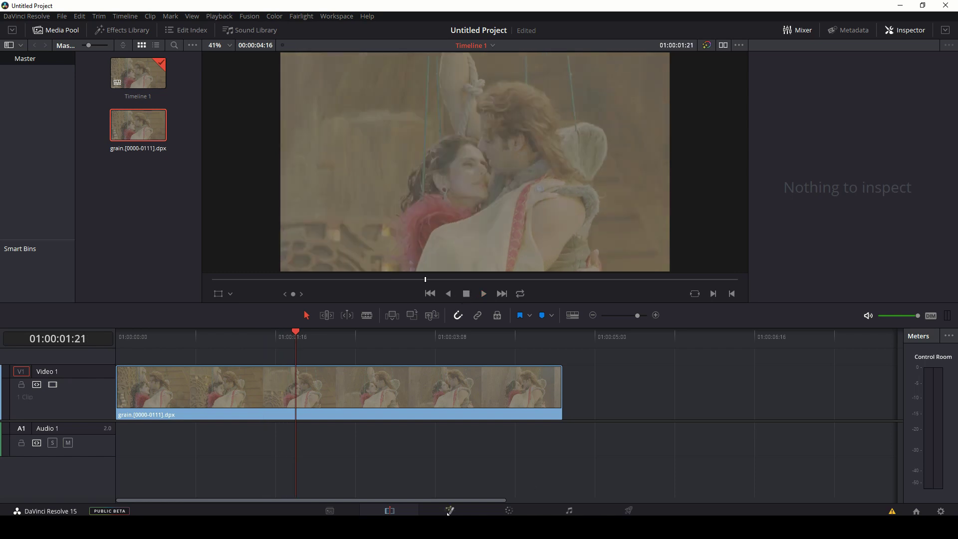
mouse_move(304, 341)
left_mouse_down()
mouse_move(192, 349)
mouse_move(220, 347)
mouse_move(108, 334)
mouse_move(385, 365)
left_mouse_up()
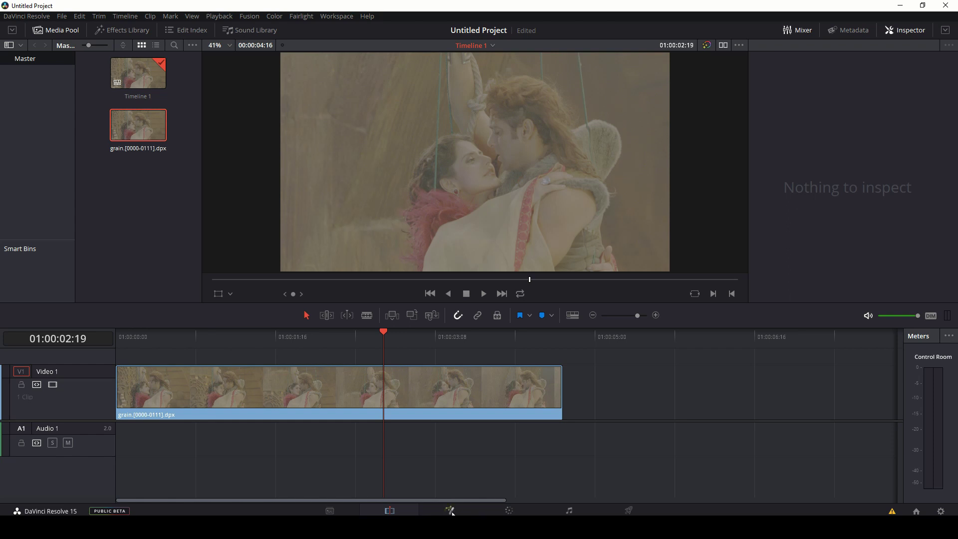
Step: Switch to Fusion, enlarge the viewers, space out the nodes, and show MediaIn1 on the left
left_click(450, 510)
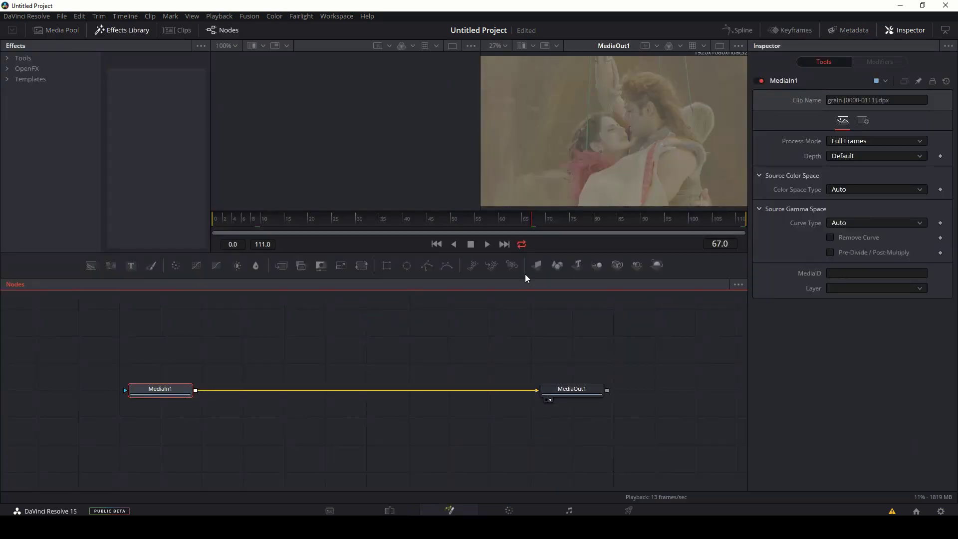
left_click_drag(538, 279, 534, 313)
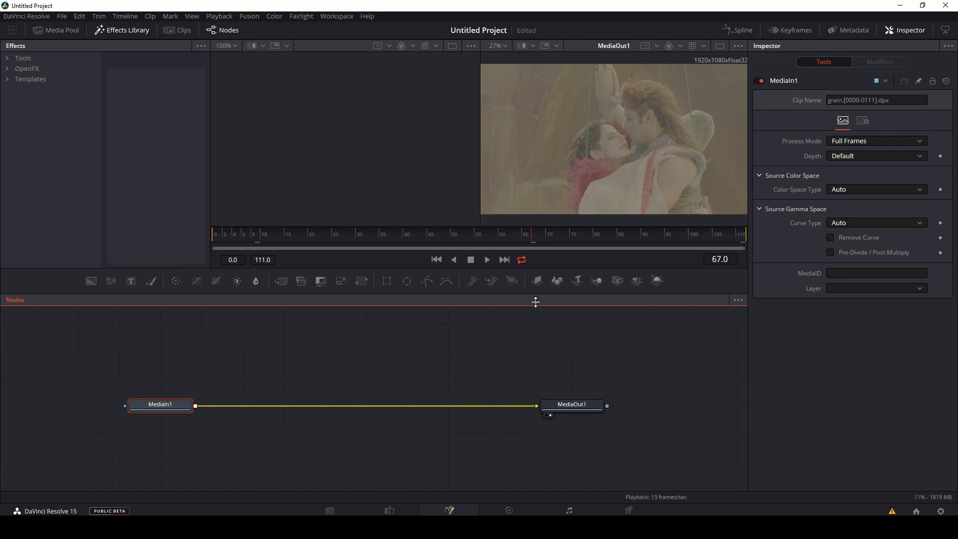
left_click_drag(209, 109, 51, 103)
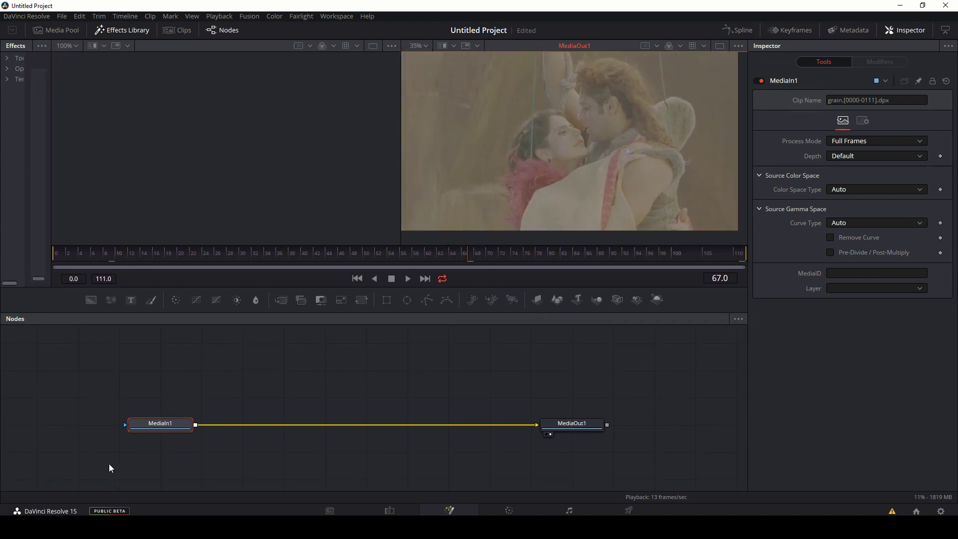
left_click_drag(153, 427, 143, 430)
left_click_drag(585, 423, 589, 429)
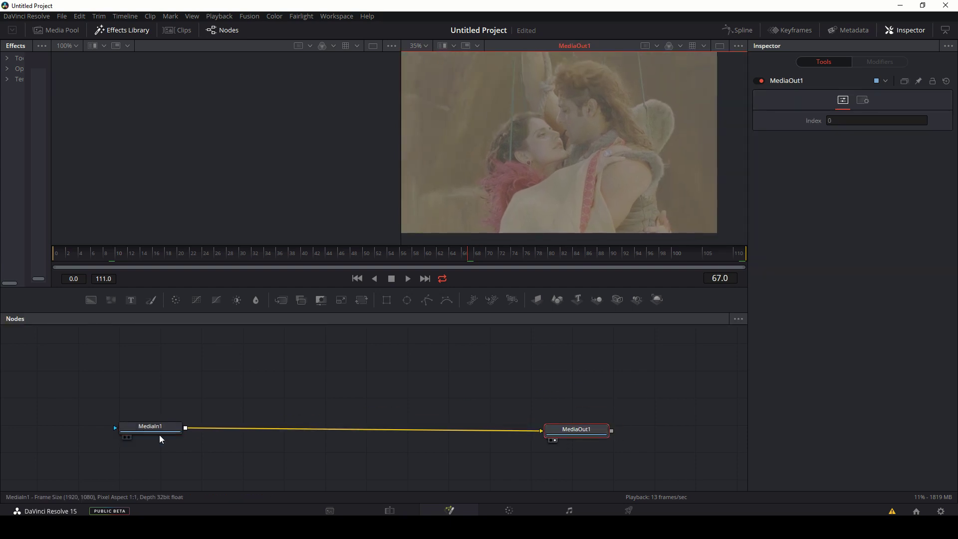
left_click_drag(152, 430, 258, 91)
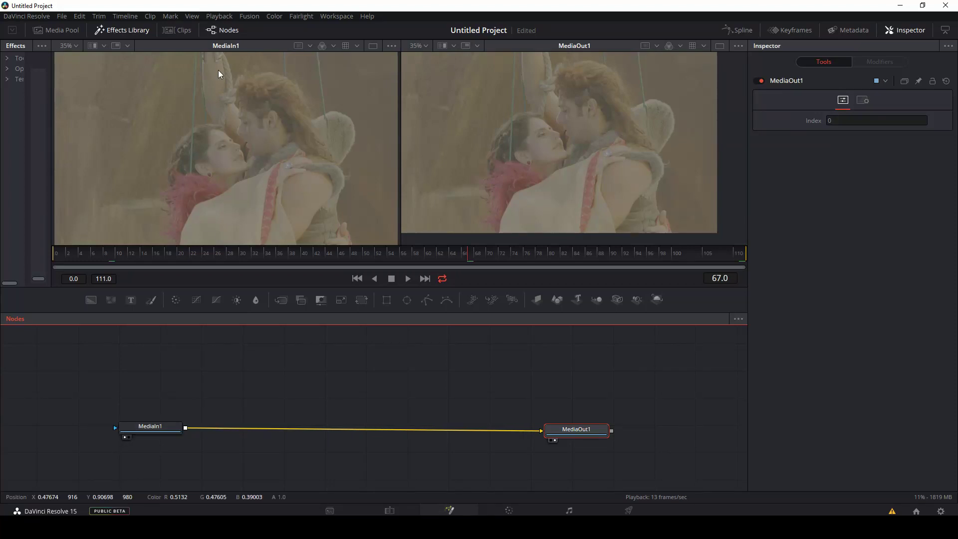
left_click(409, 279)
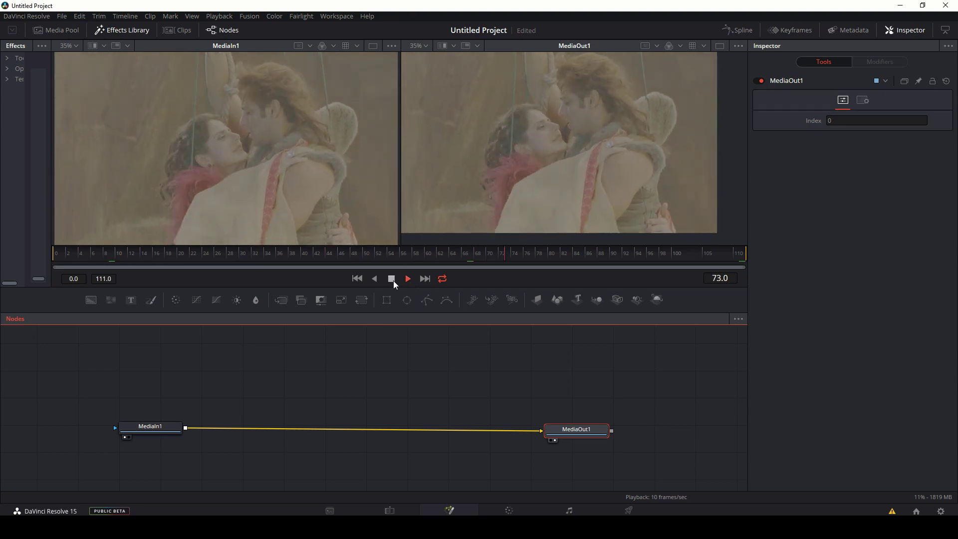
left_click_drag(525, 256, 366, 256)
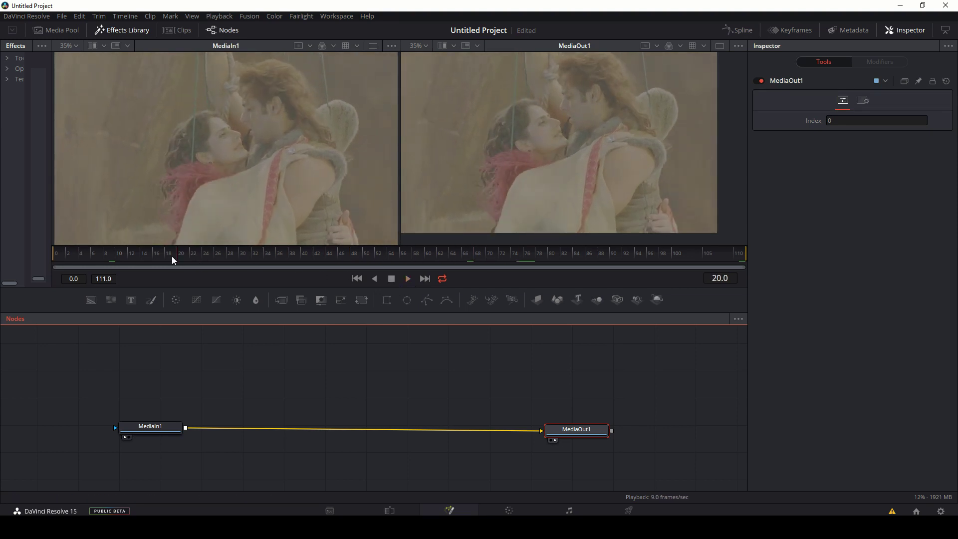
left_click_drag(173, 259, 172, 259)
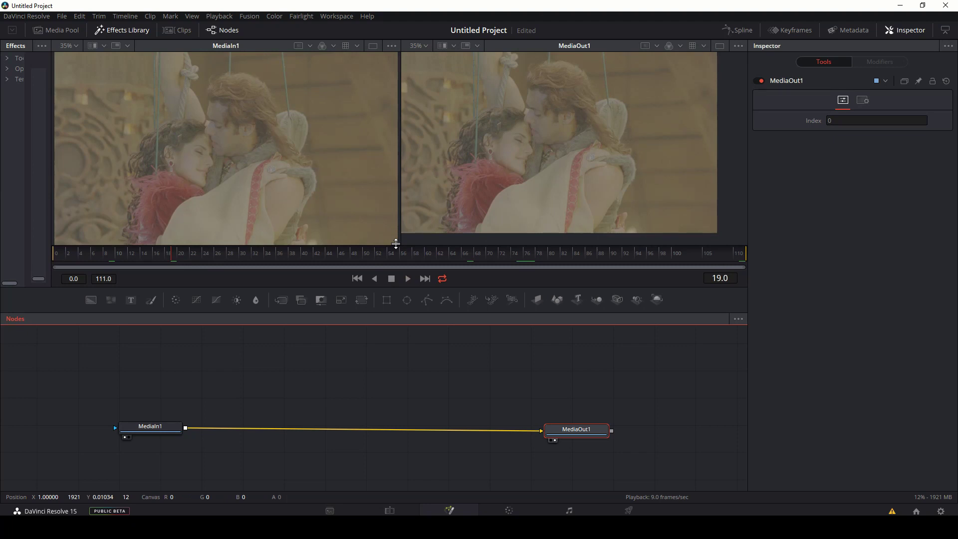
left_click_drag(510, 312, 511, 331)
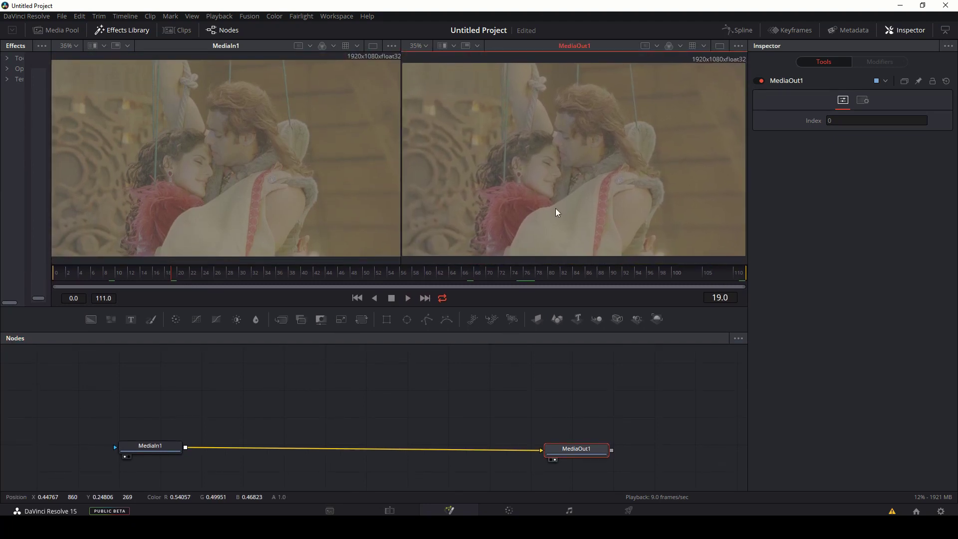
left_click(369, 381)
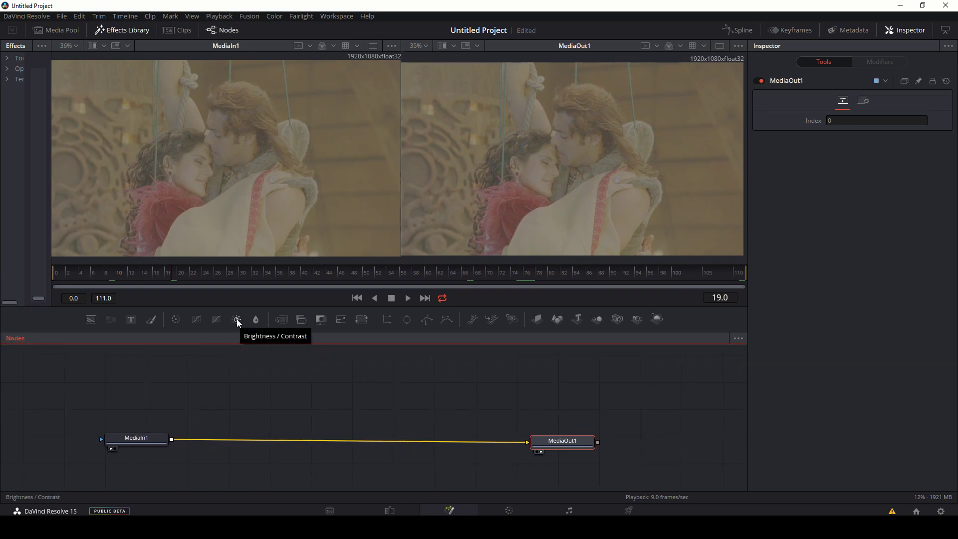
Step: Insert a Brightness/Contrast node and route its output into MediaOut1 in place of MediaIn1
mouse_move(238, 322)
left_mouse_down()
mouse_move(349, 402)
mouse_move(163, 444)
left_mouse_up()
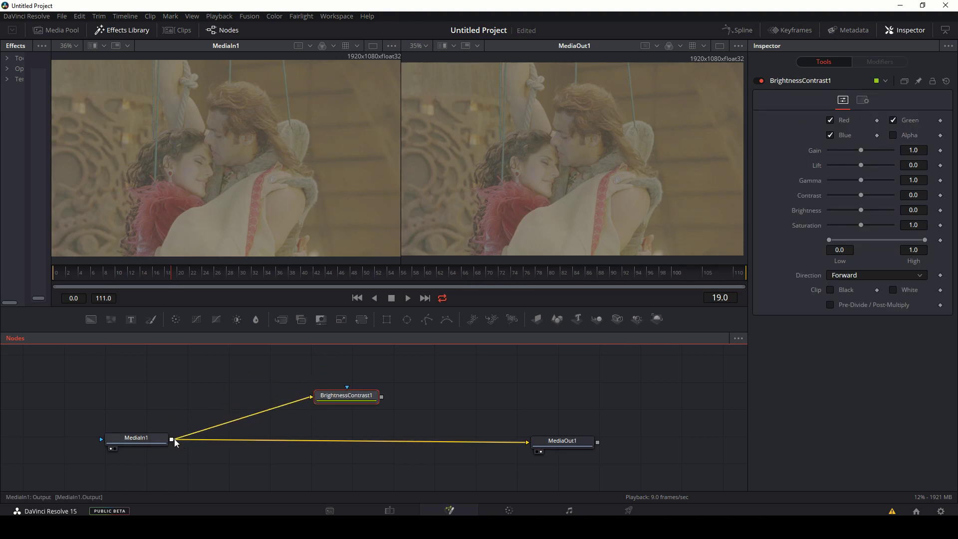
left_click_drag(527, 443, 482, 372)
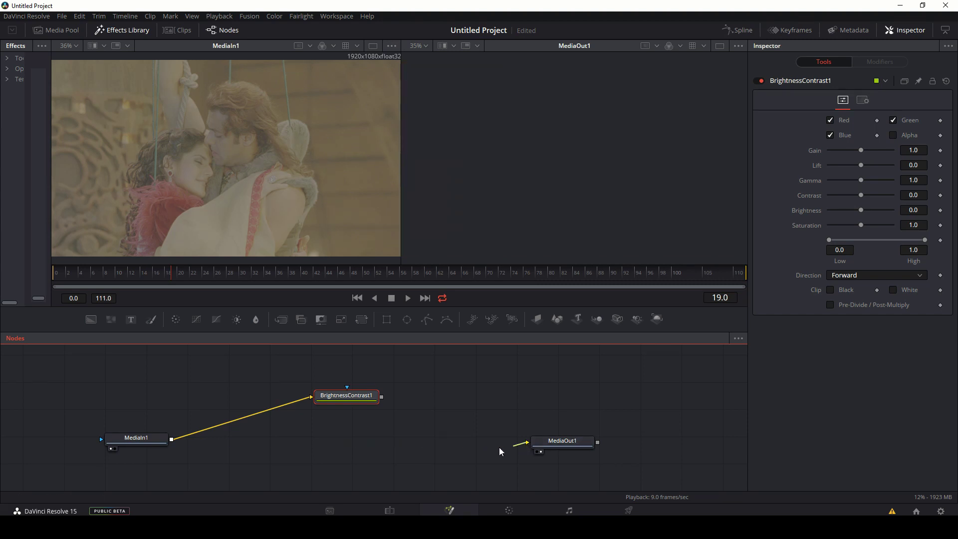
mouse_move(483, 371)
left_mouse_down()
mouse_move(381, 397)
mouse_move(361, 440)
mouse_move(339, 450)
left_mouse_up()
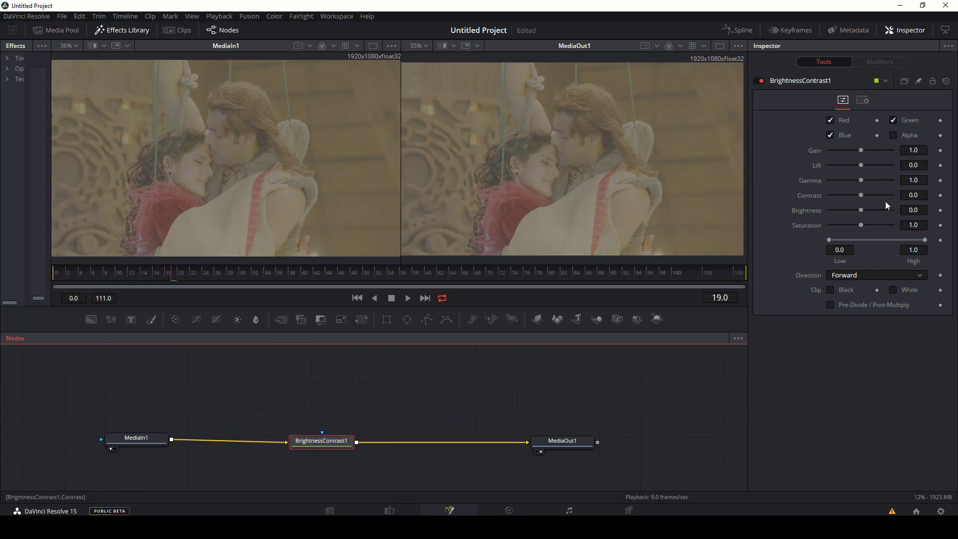
Step: Raise BrightnessContrast1's contrast to 0.76, resize the viewers, and play back to frame 43
left_click_drag(862, 198, 868, 203)
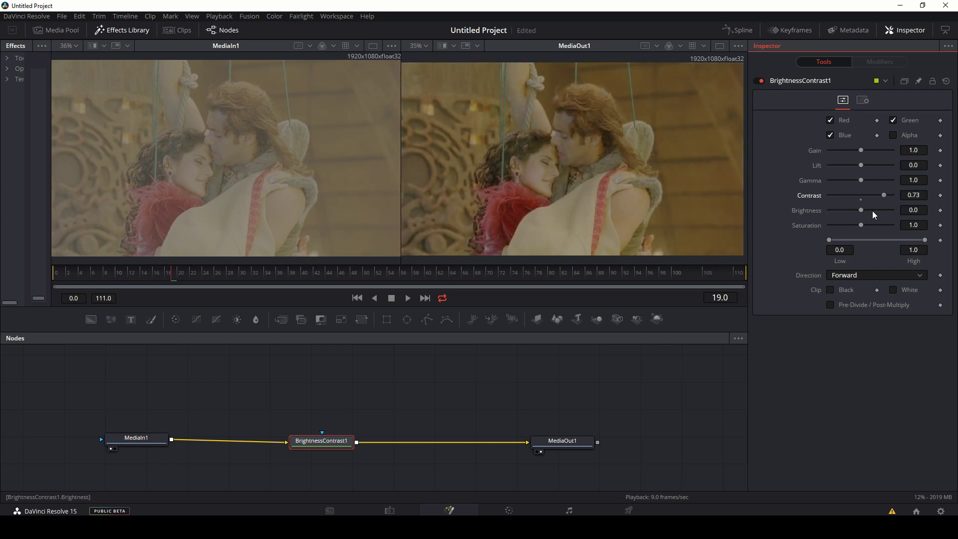
left_click_drag(401, 167, 384, 167)
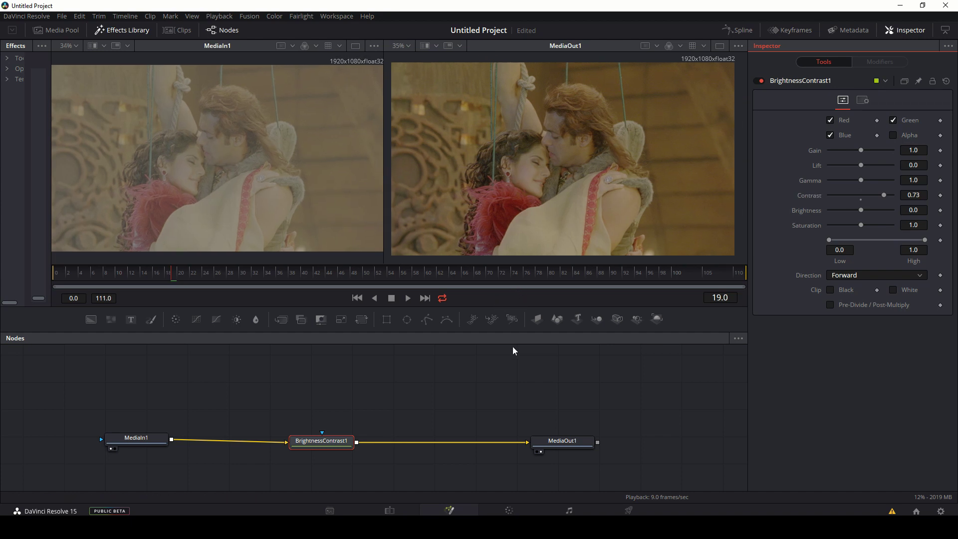
left_click_drag(523, 333, 522, 372)
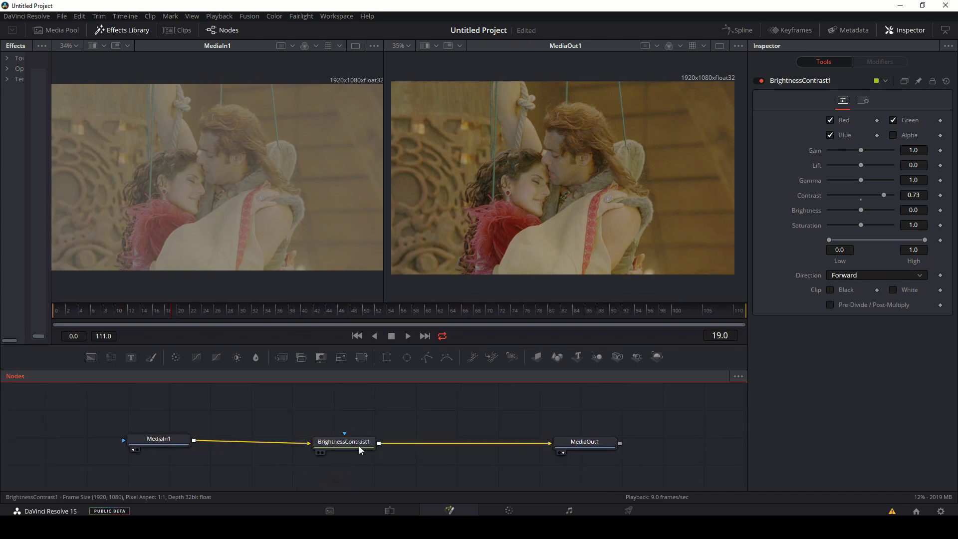
left_click_drag(358, 446, 365, 443)
left_click(409, 336)
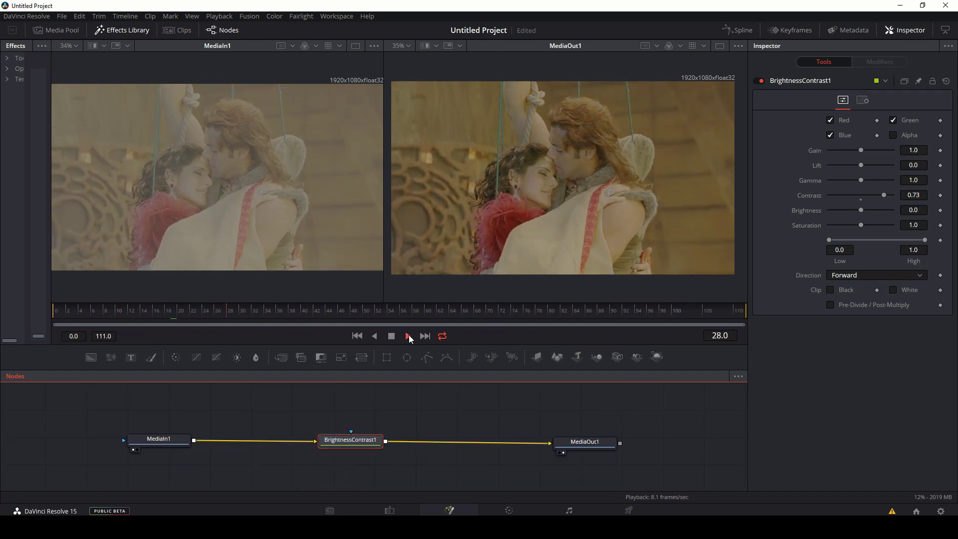
left_click(392, 336)
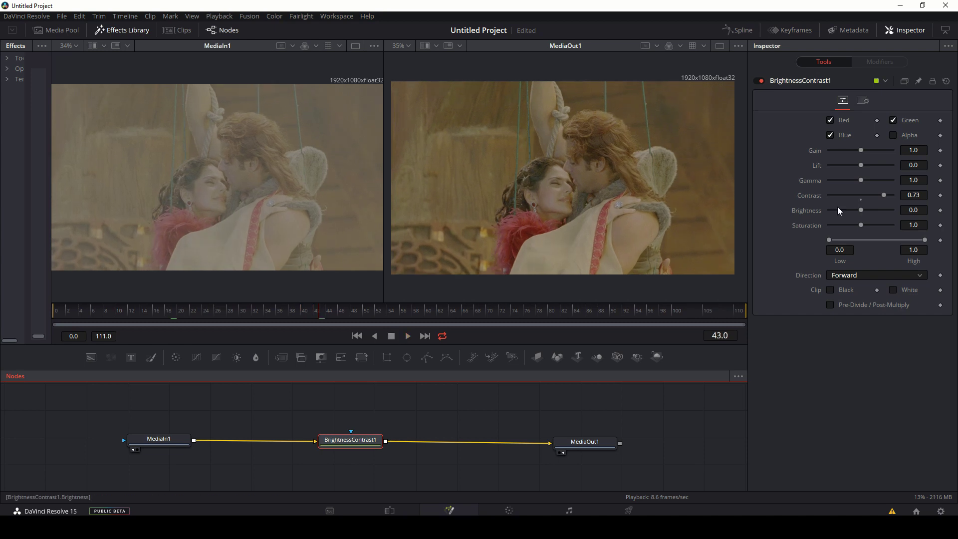
Step: Lower gamma and gain to 0.98, then reframe the output view to compare with the source
left_click(883, 196)
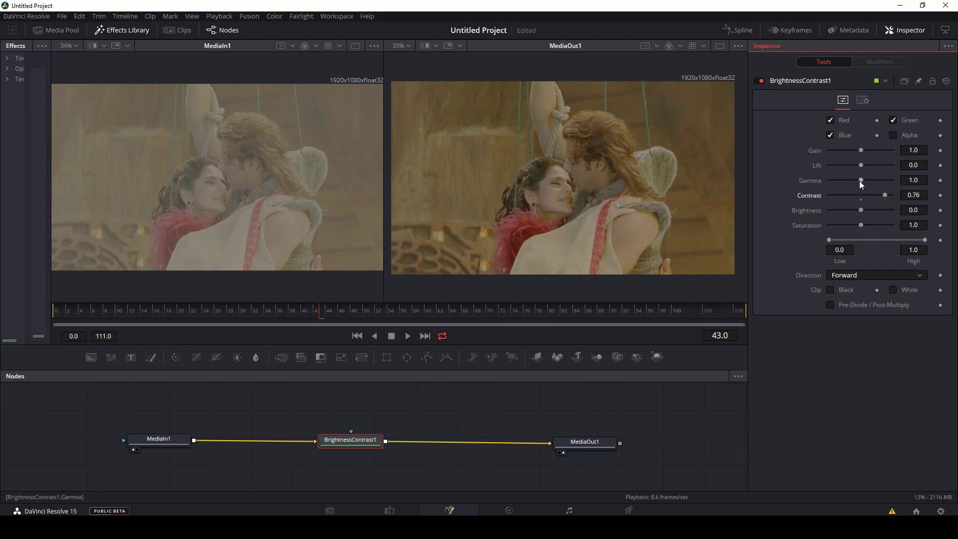
left_click_drag(860, 180, 861, 181)
left_click_drag(861, 151, 861, 155)
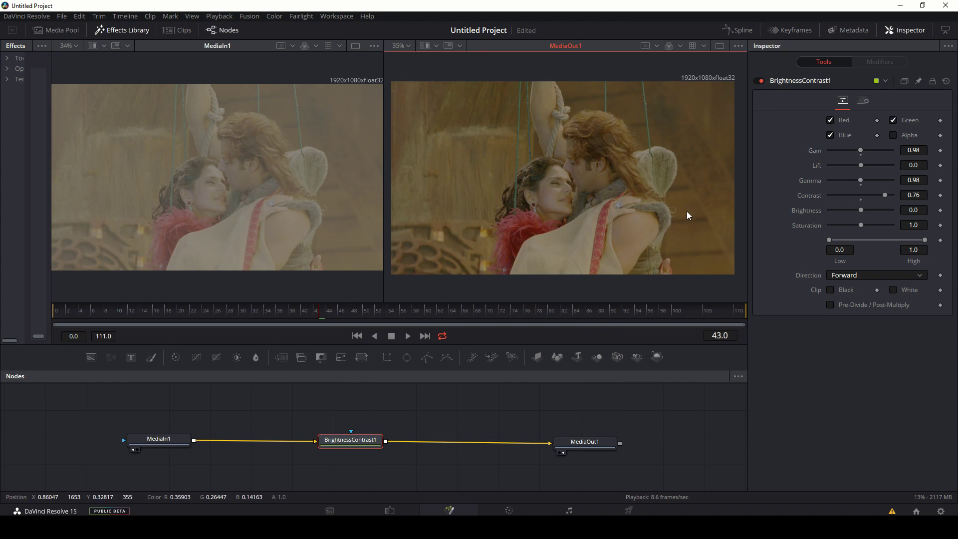
left_click_drag(383, 174, 374, 171)
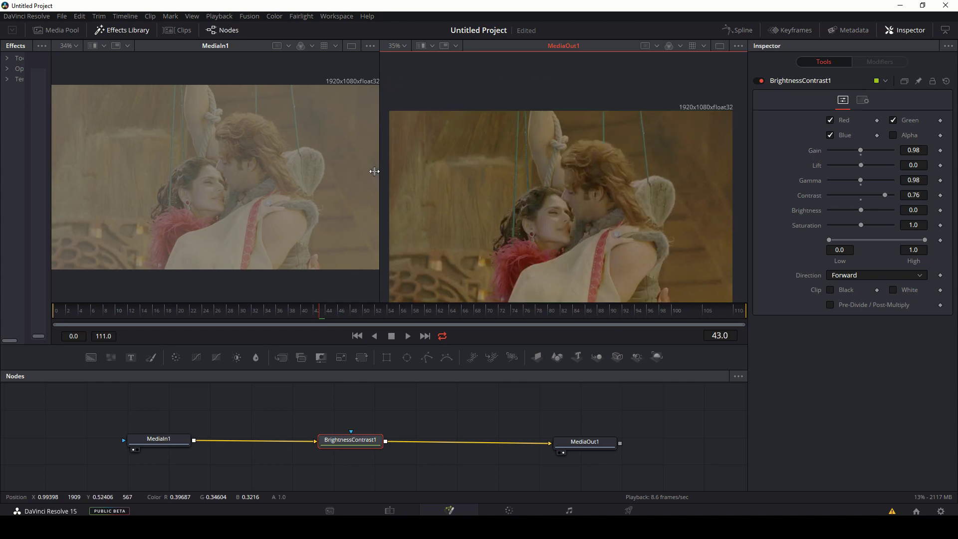
mouse_move(421, 429)
left_mouse_down()
mouse_move(441, 418)
mouse_move(388, 408)
left_mouse_up()
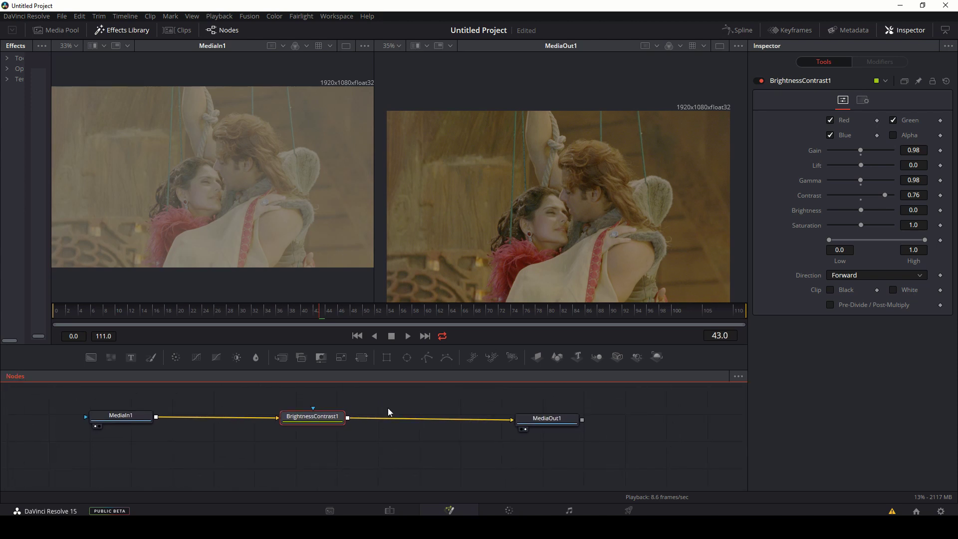
left_click_drag(610, 205, 616, 186)
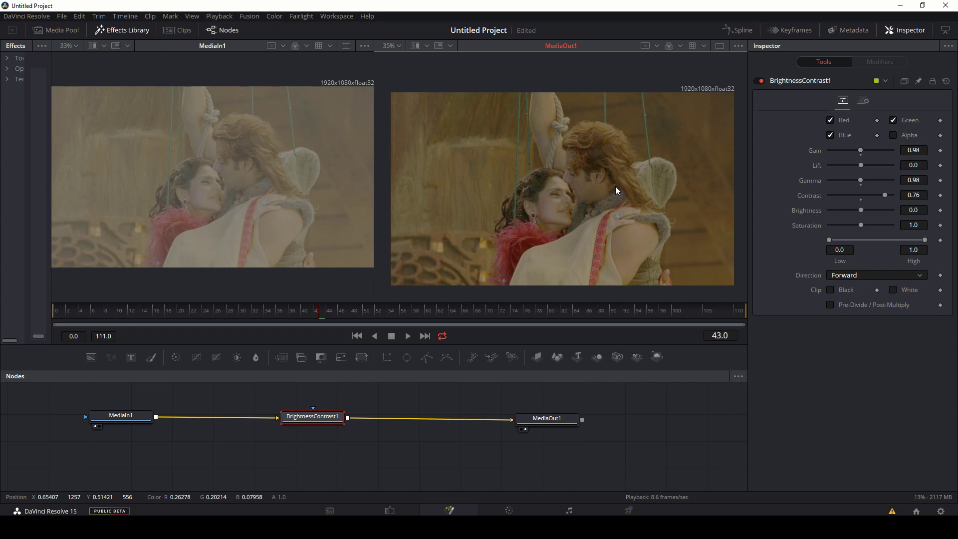
Step: Step the output viewer through the Red and Green channels to the Blue channel
left_click(679, 45)
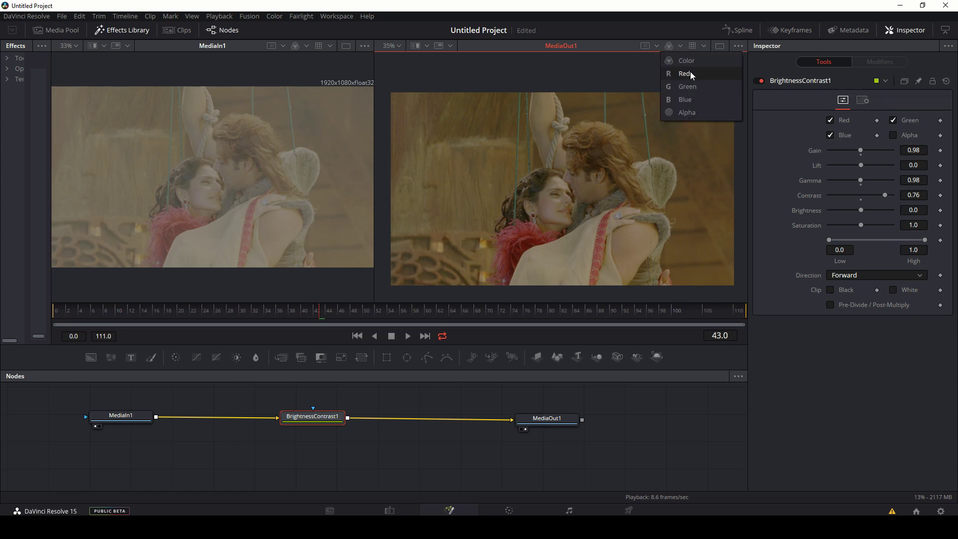
left_click(700, 73)
left_click(680, 46)
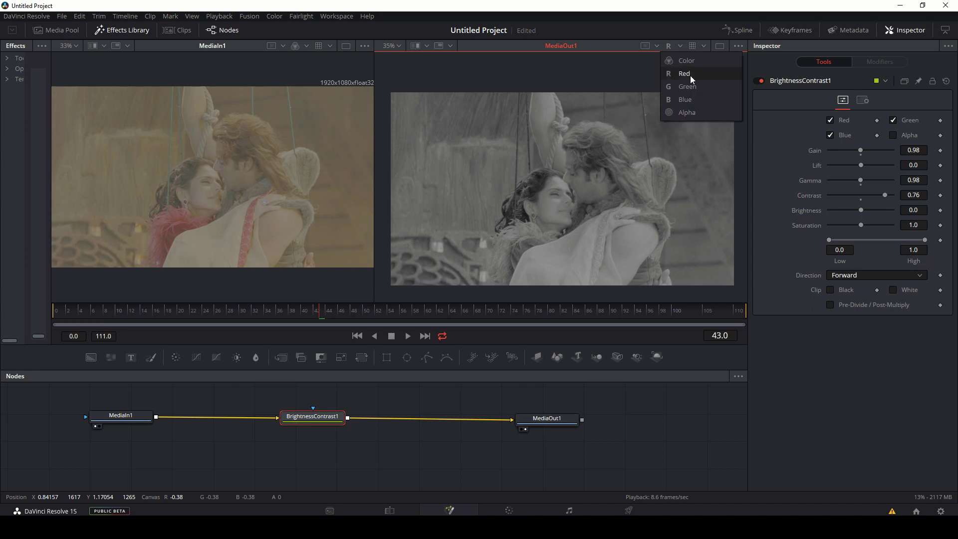
left_click(691, 87)
left_click(680, 46)
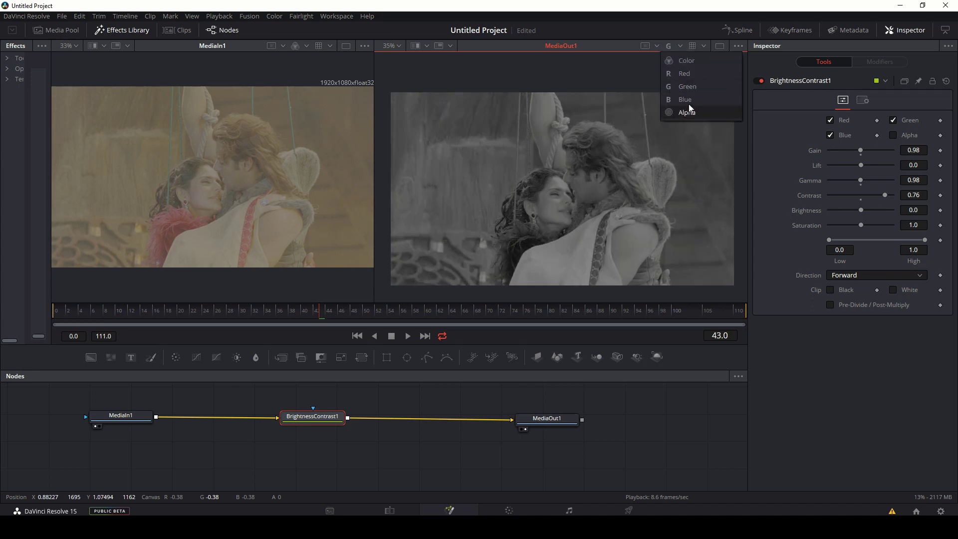
left_click(687, 100)
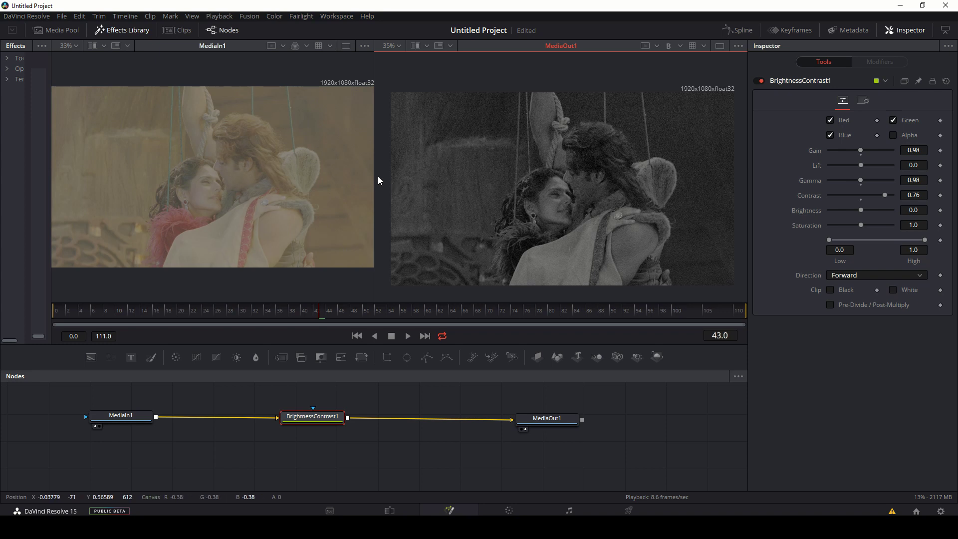
Step: Widen the output view, zoom in and out, and play to frame 57 to watch the grain
left_click_drag(374, 175, 321, 170)
scroll(559, 163, "up", 1)
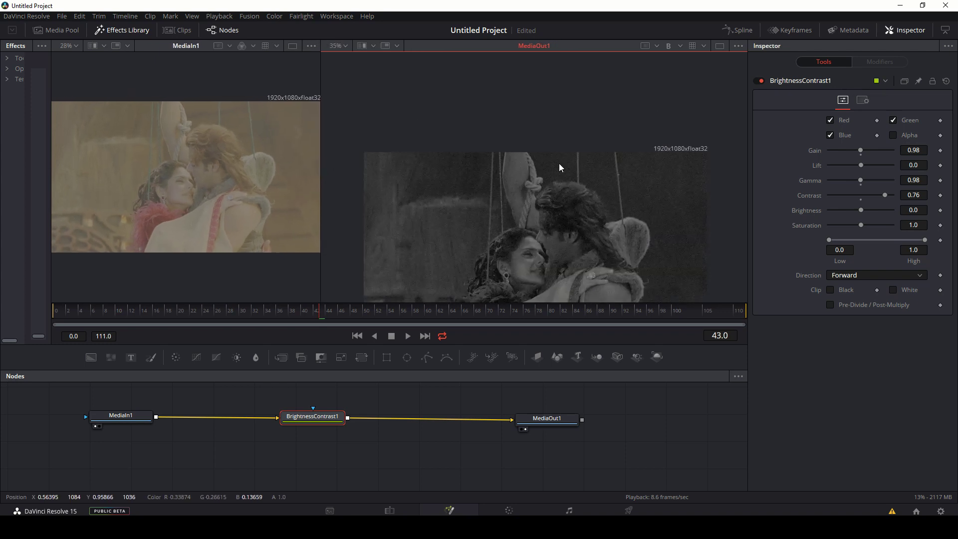
scroll(568, 86, "up", 1)
scroll(576, 250, "up", 2)
scroll(576, 249, "up", 2)
scroll(613, 188, "up", 2)
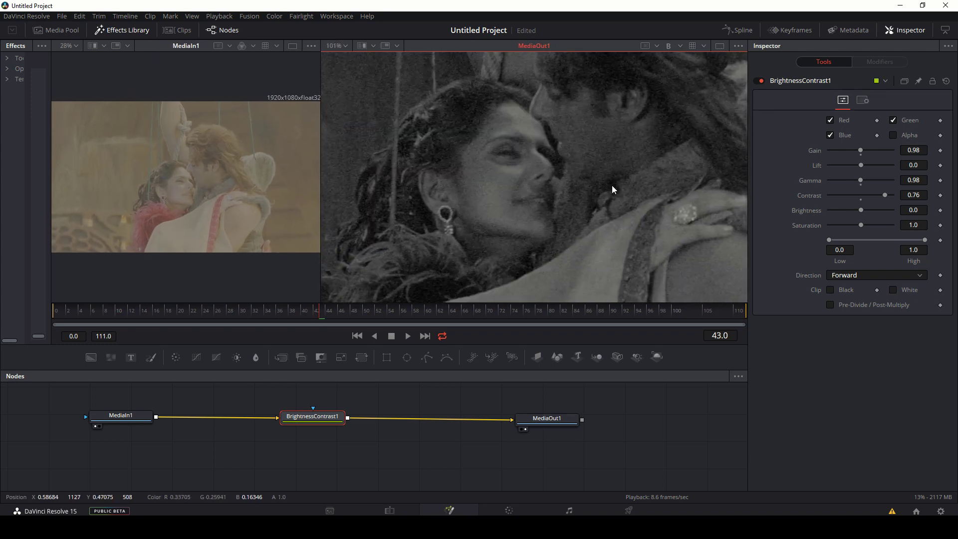
scroll(626, 241, "down", 1)
scroll(559, 227, "down", 2)
scroll(565, 226, "down", 1)
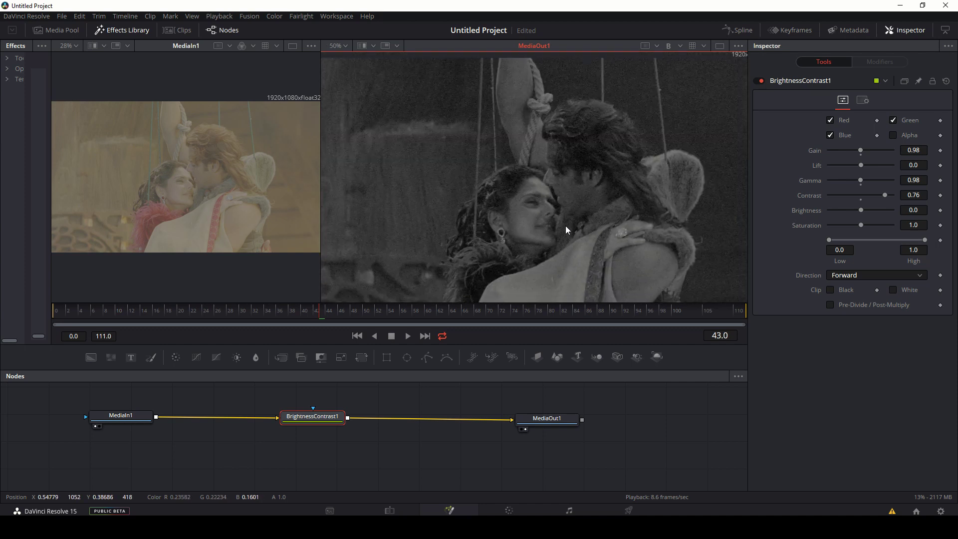
left_click(408, 336)
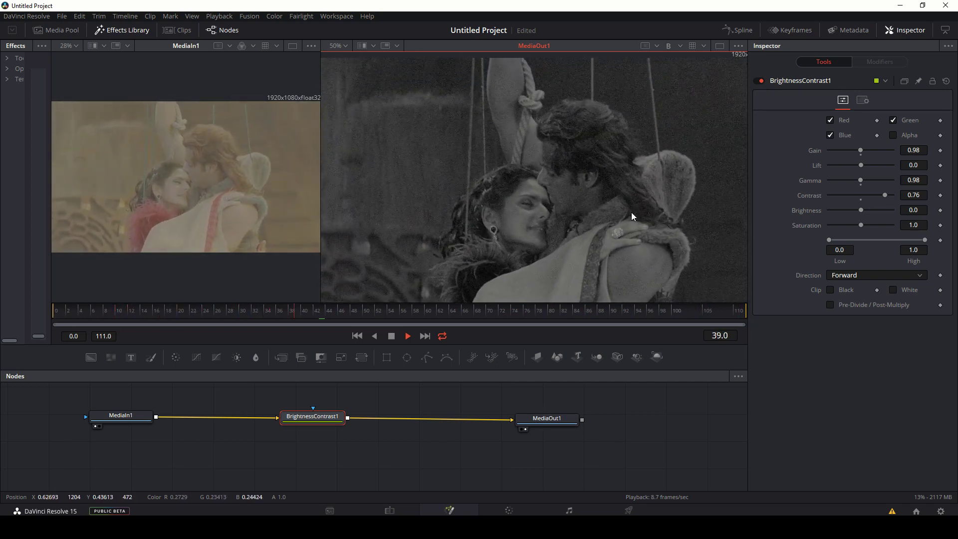
Step: Stop at frame 62, check the Green and Red channels, then return to Color at 35% zoom
left_click(407, 338)
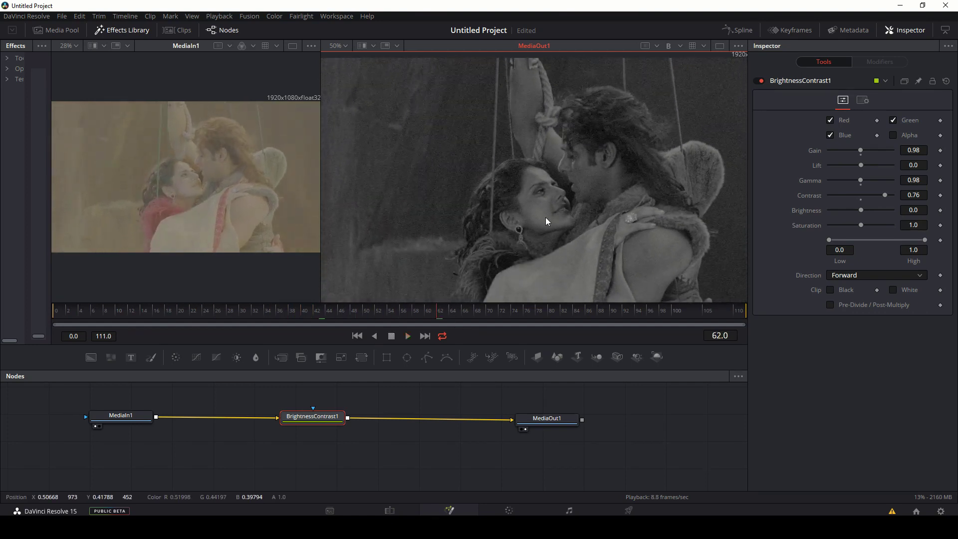
left_click(680, 46)
left_click(687, 86)
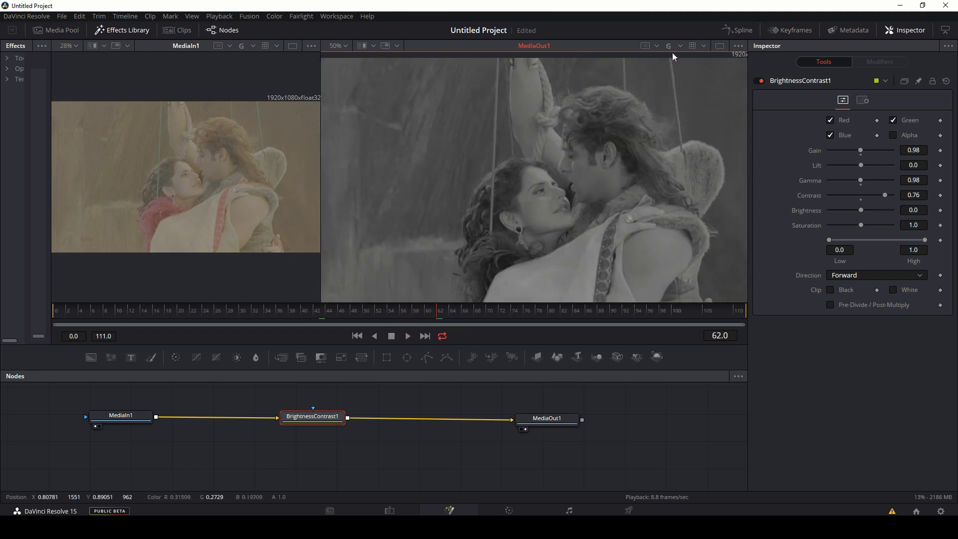
left_click(681, 46)
left_click(685, 73)
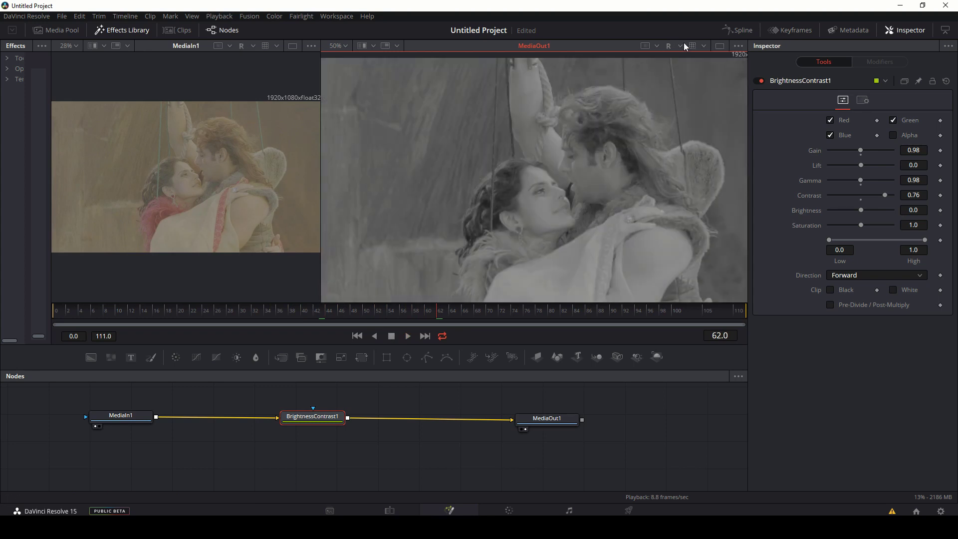
left_click(682, 46)
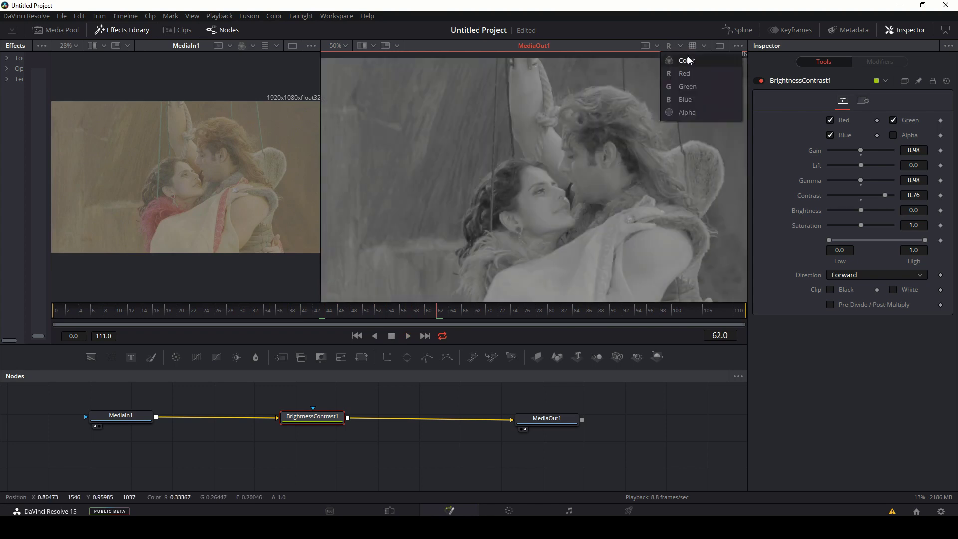
left_click(687, 60)
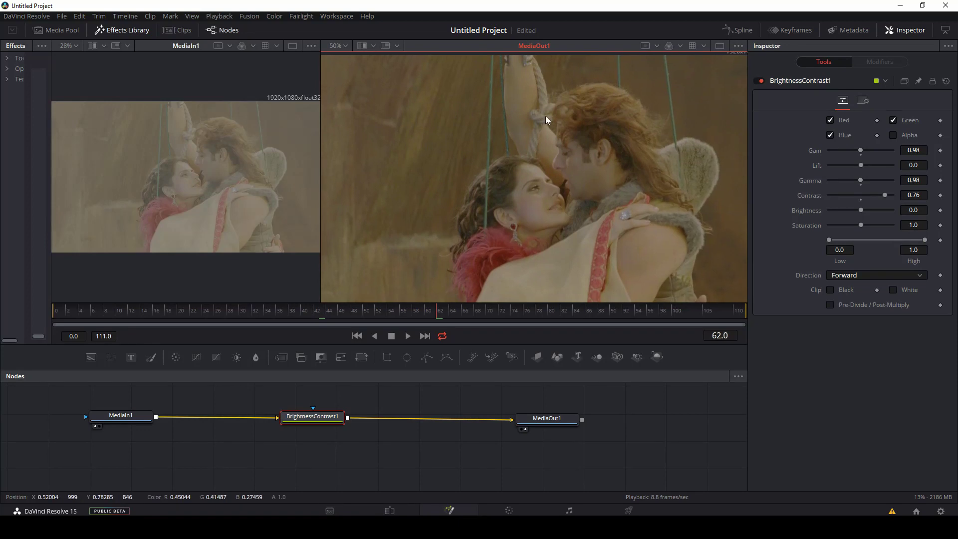
scroll(589, 195, "down", 3)
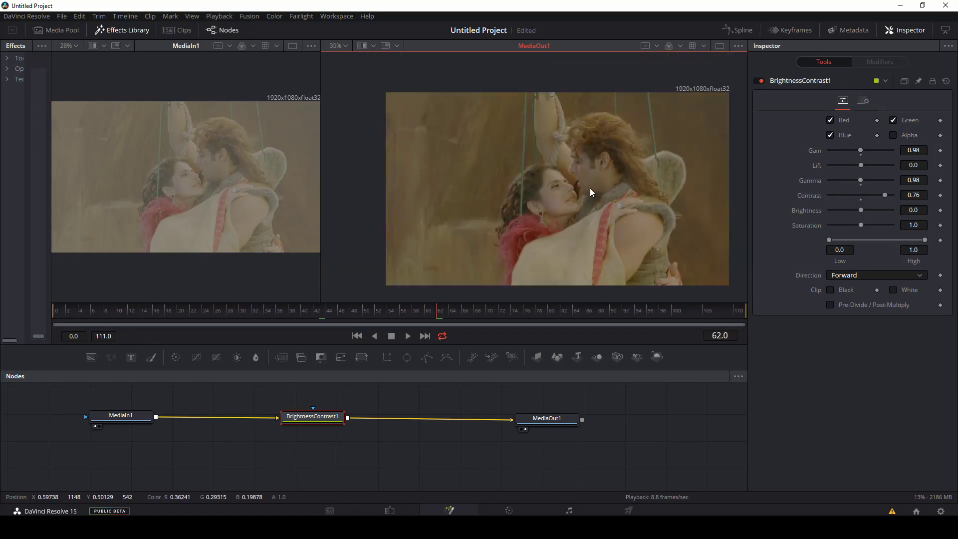
Step: Widen the left viewer to show the BrightnessContrast1 result and move that node further left
mouse_move(364, 417)
left_mouse_down()
mouse_move(323, 418)
mouse_move(232, 145)
left_mouse_up()
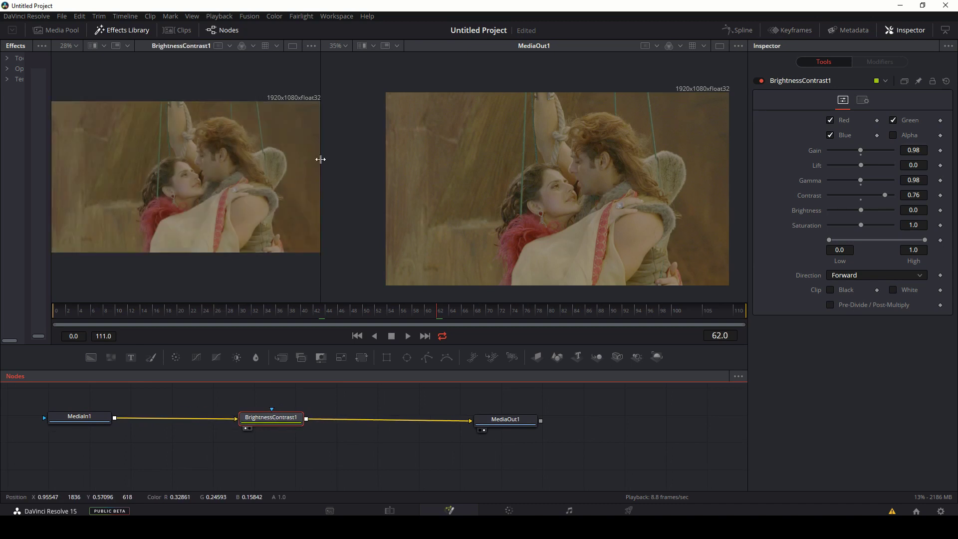
left_click_drag(320, 159, 348, 161)
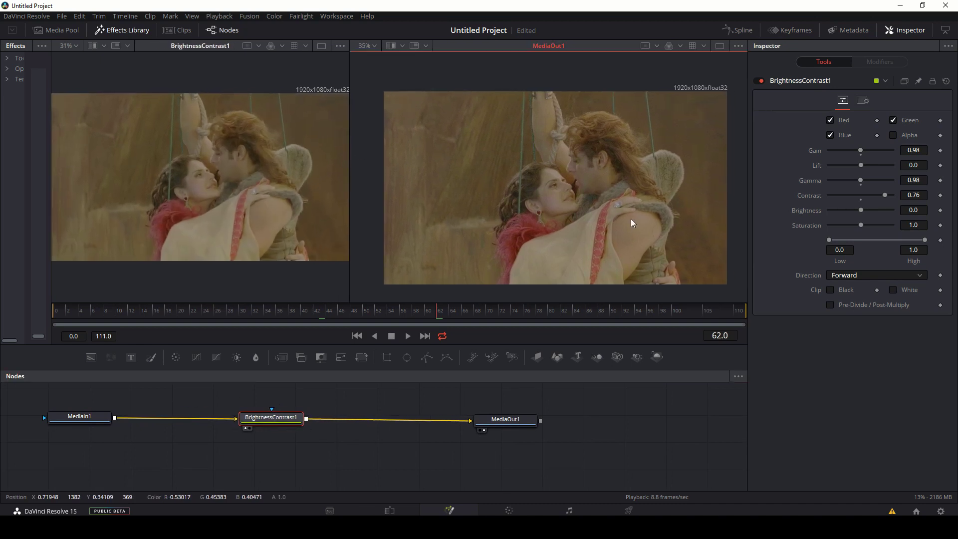
left_click(680, 47)
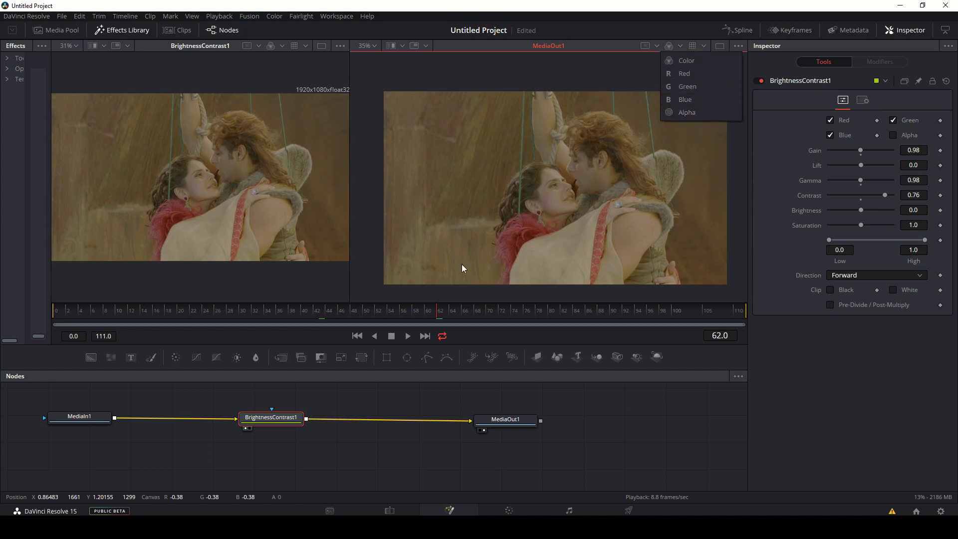
mouse_move(347, 398)
left_mouse_down()
mouse_move(382, 439)
mouse_move(345, 423)
left_mouse_up()
left_click_drag(272, 444, 236, 444)
left_click(348, 417)
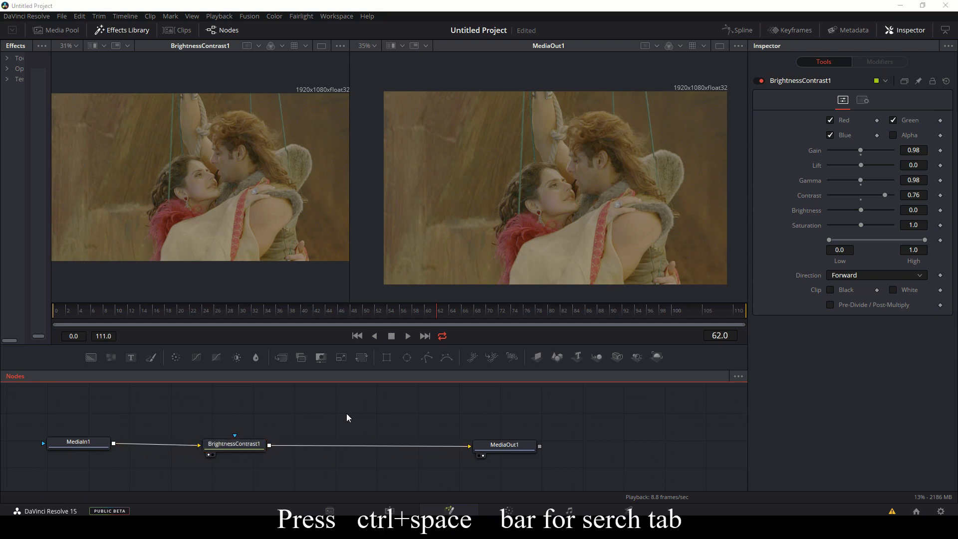
Step: Search 'remo' in Select Tool and add a Remove Noise (RN) node
key("ctrl+space")
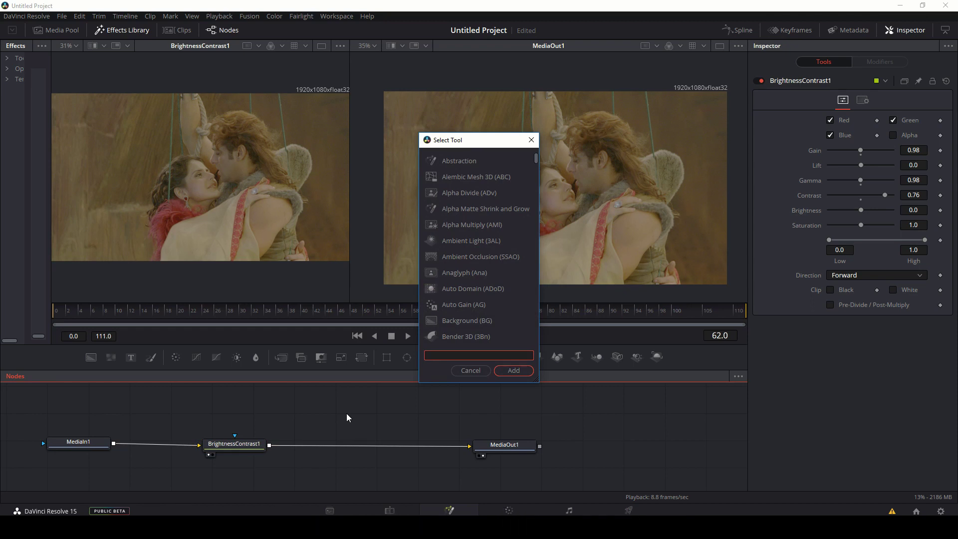
type("remo")
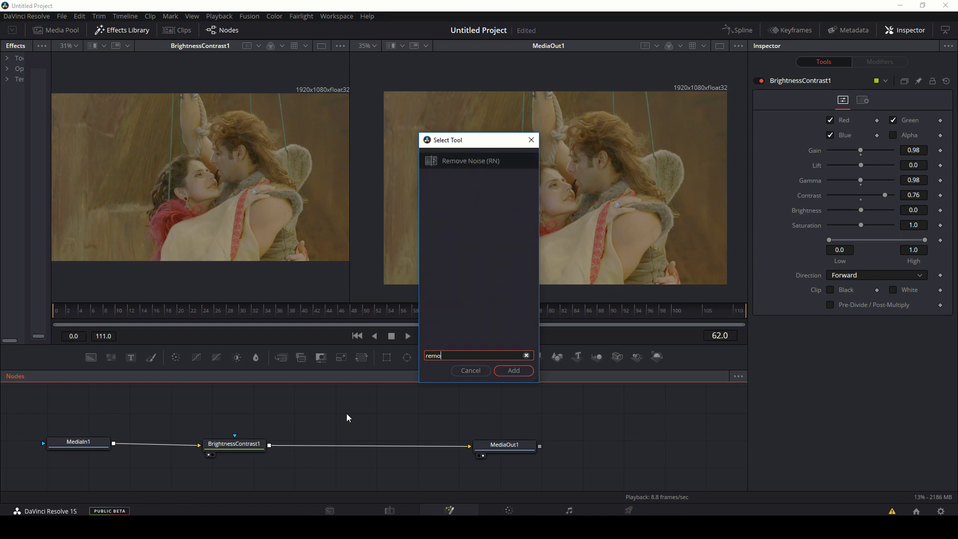
left_click(492, 162)
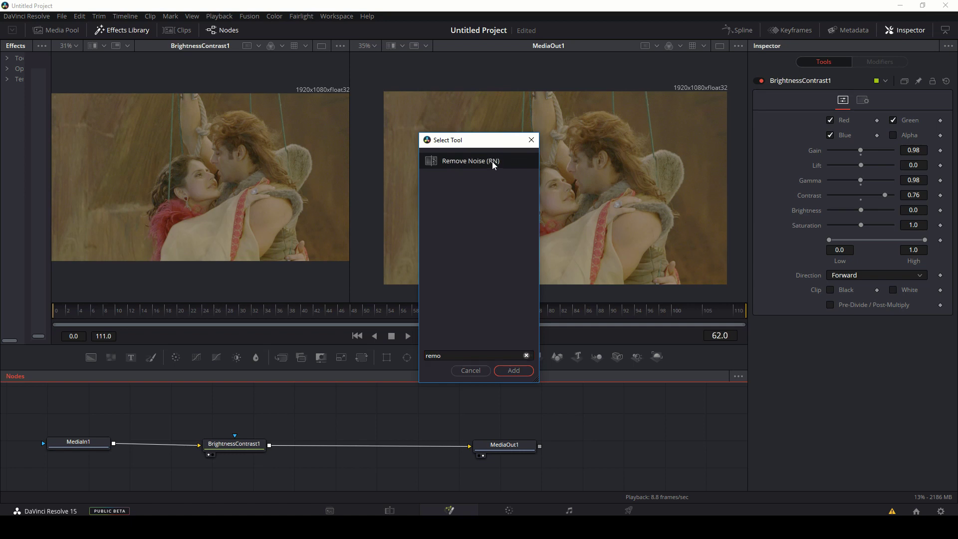
left_click(517, 370)
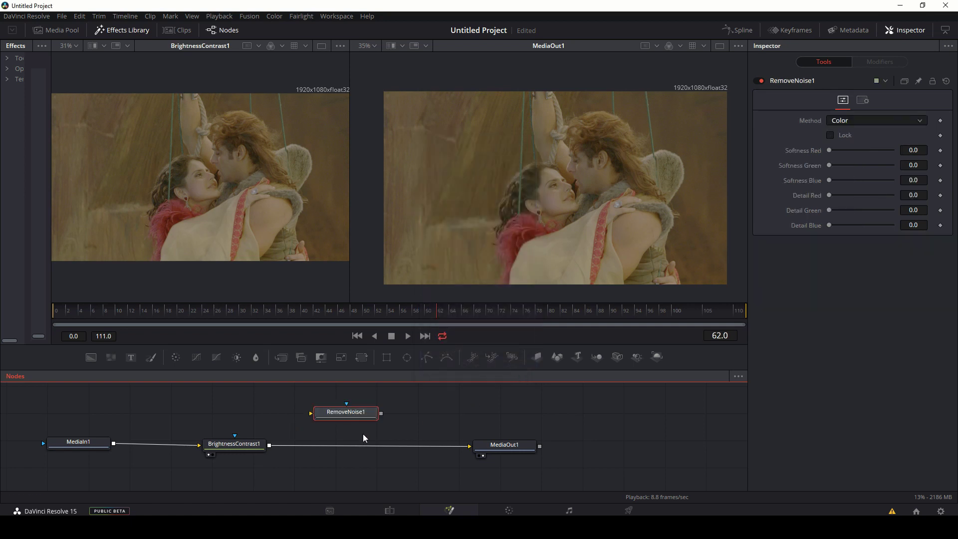
Step: Connect RemoveNoise1 after BrightnessContrast1, show it in the right viewer, and set the channel to Blue
mouse_move(310, 413)
left_mouse_down()
mouse_move(272, 446)
mouse_move(468, 450)
mouse_move(382, 413)
mouse_move(401, 452)
left_mouse_up()
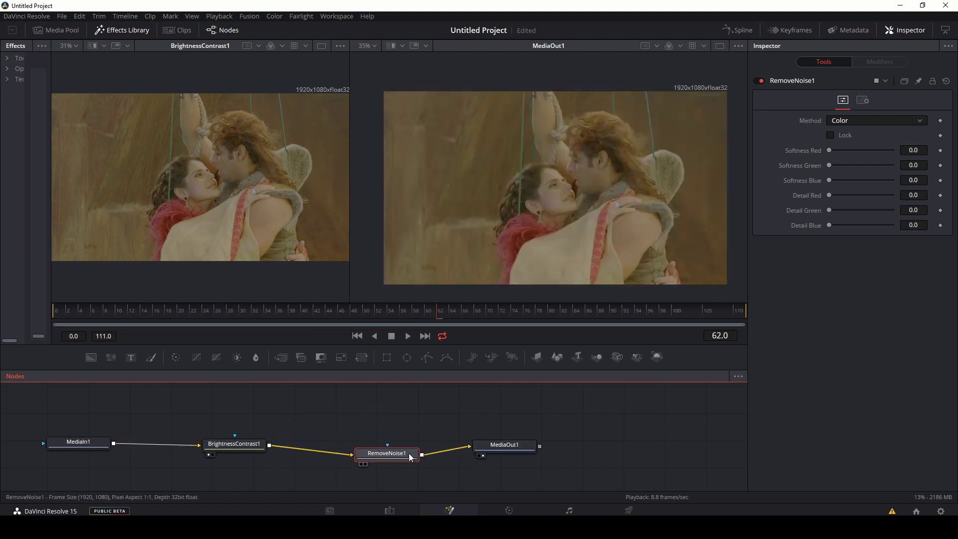
key("2")
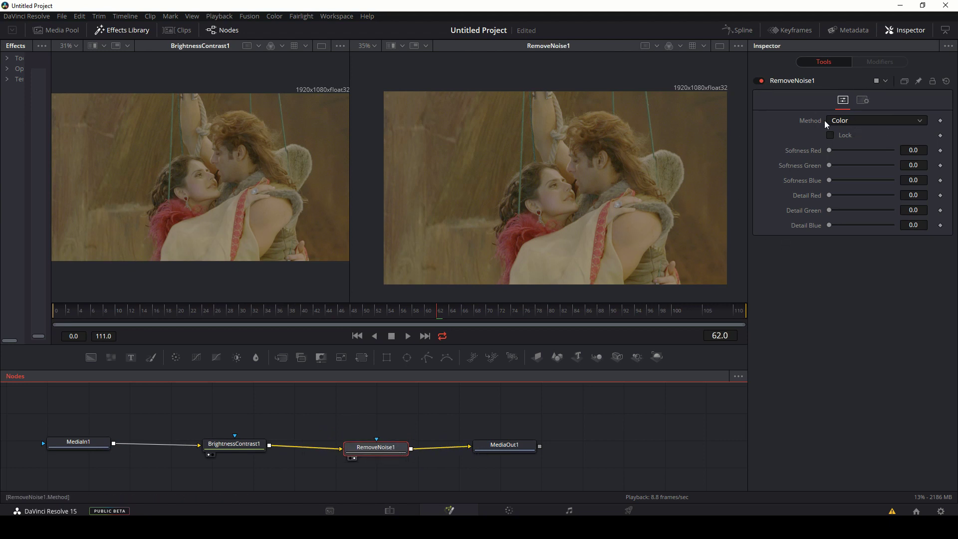
left_click(648, 171)
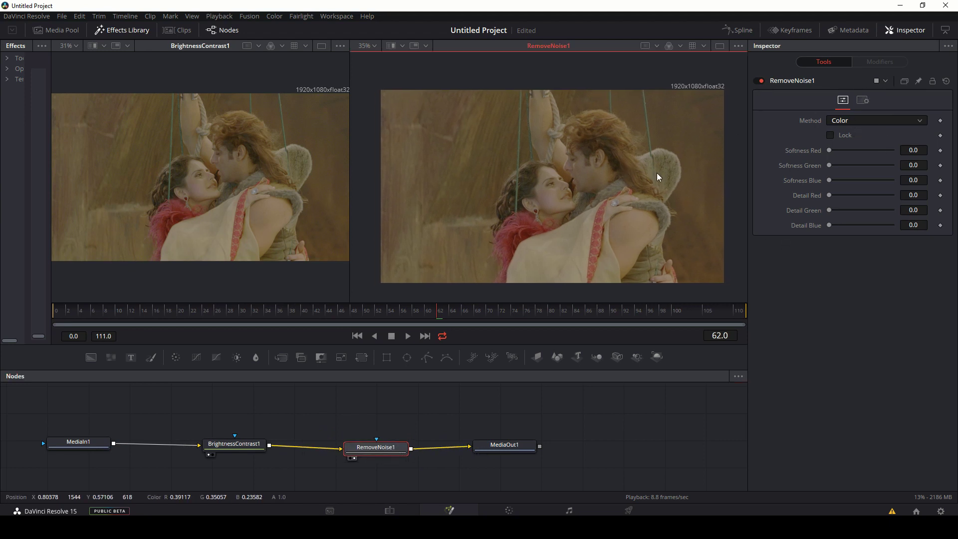
left_click(680, 46)
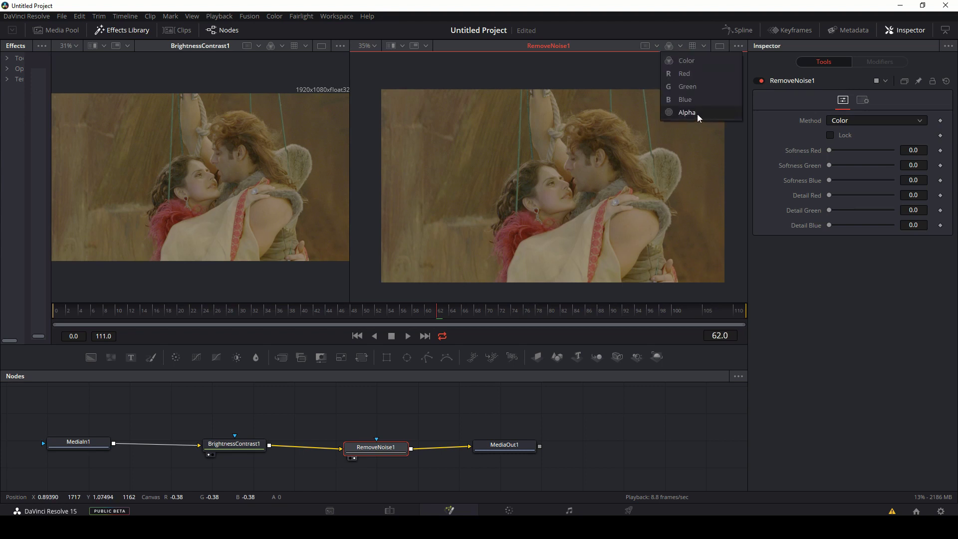
left_click(694, 102)
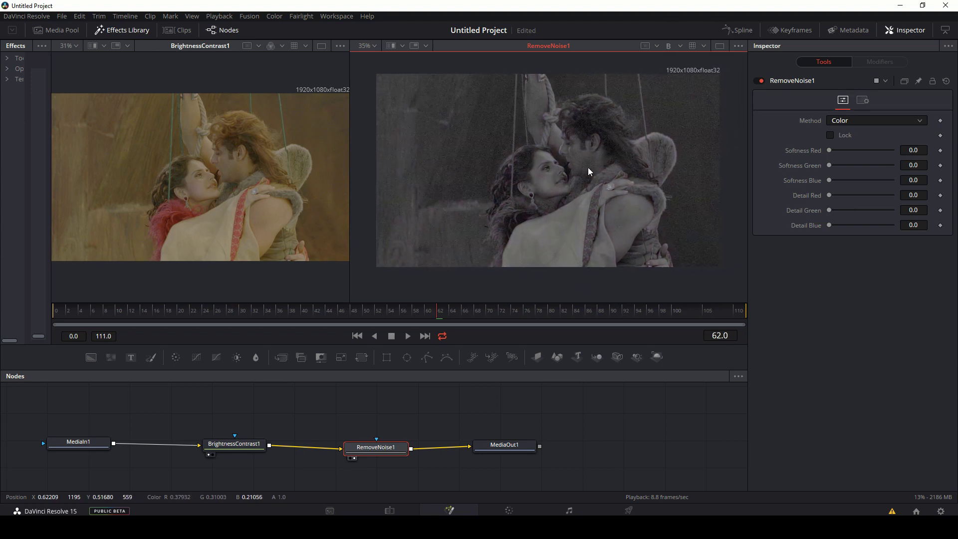
Step: Zoom in and center the woman's face so the grain is visible
scroll(581, 167, "up", 2)
scroll(587, 156, "up", 3)
scroll(607, 156, "up", 2)
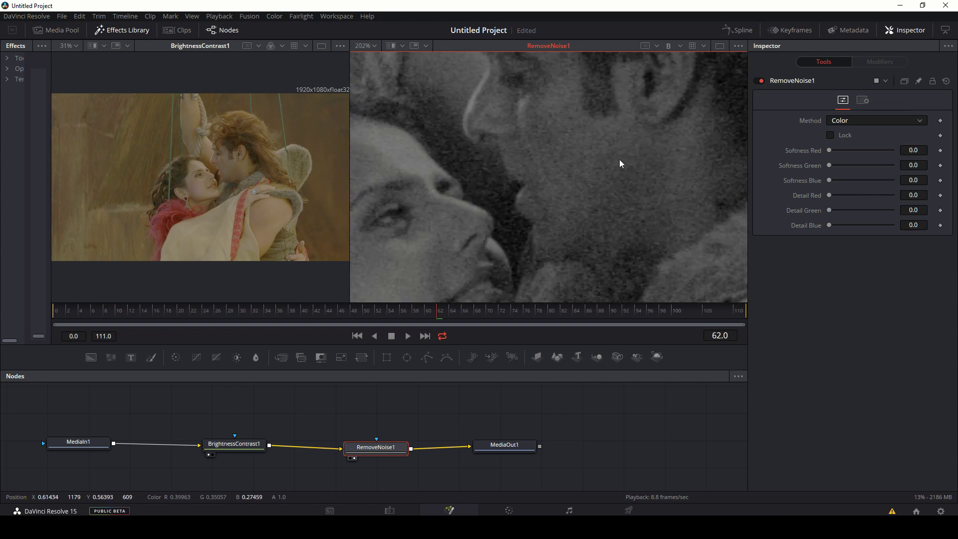
left_click_drag(620, 160, 693, 162)
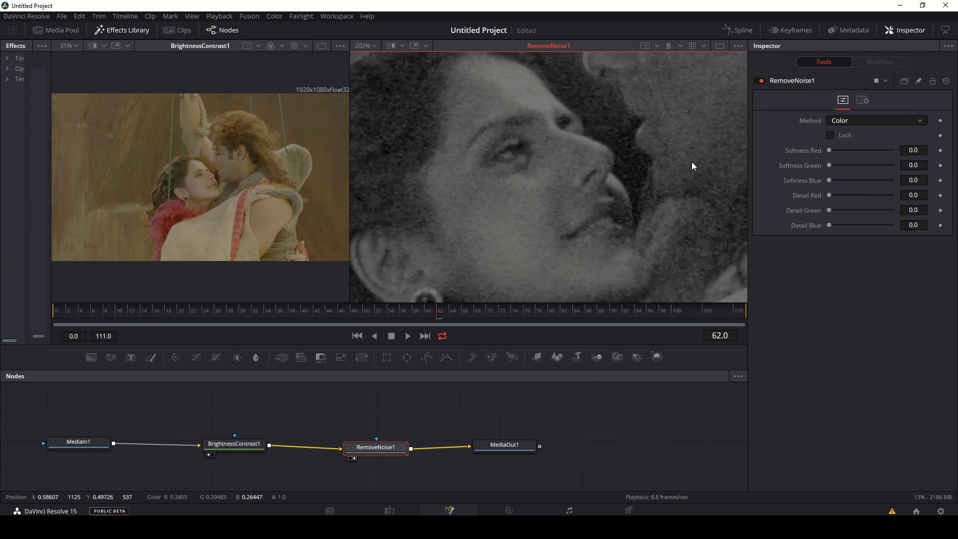
scroll(592, 165, "down", 1)
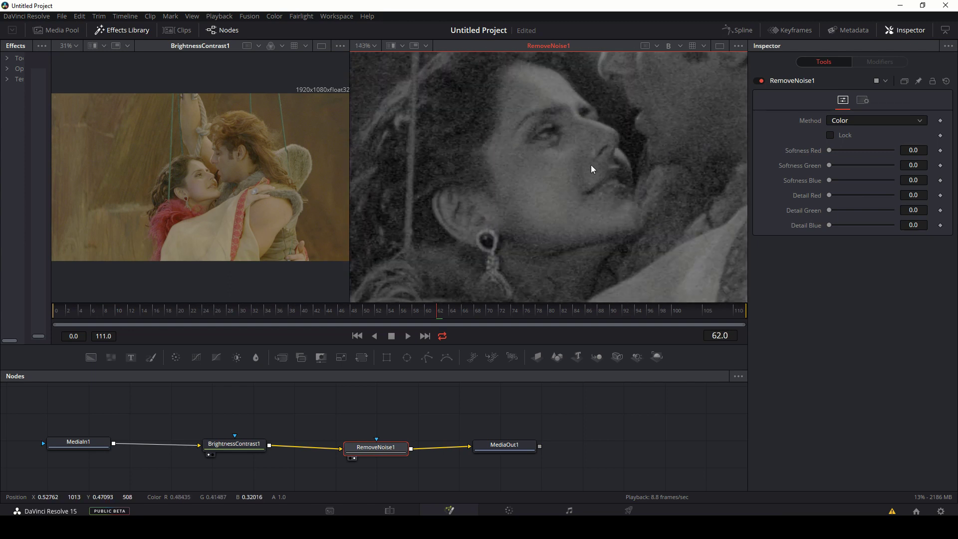
Step: Set RemoveNoise1's Softness Blue to 0.00457 and Detail Blue to 0.087
left_click_drag(591, 165, 579, 191)
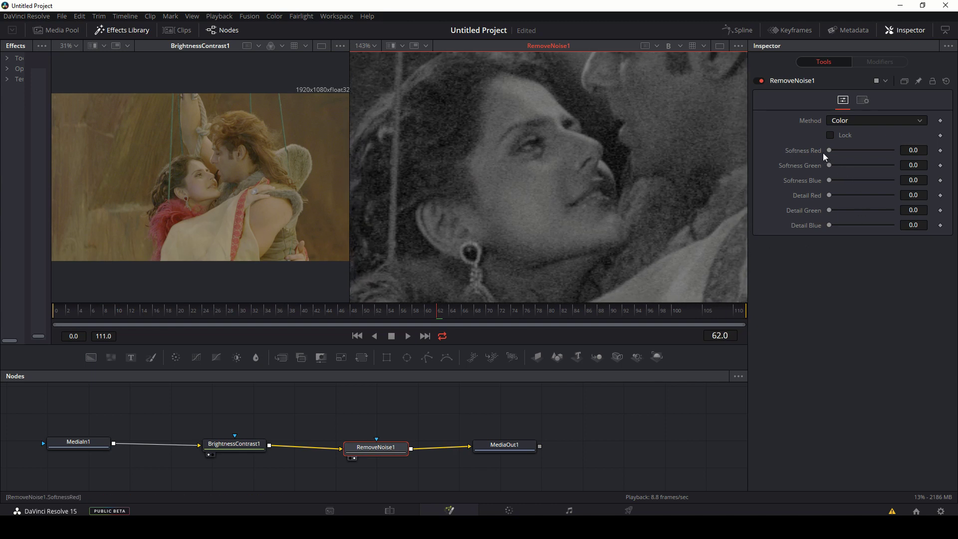
left_click(830, 180)
left_click_drag(831, 181, 858, 185)
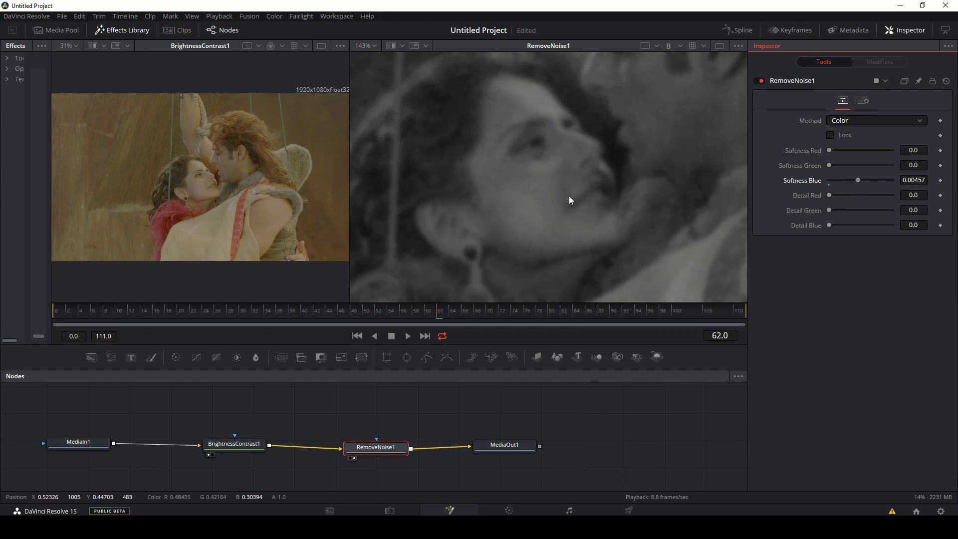
scroll(571, 197, "down", 2)
scroll(589, 191, "down", 1)
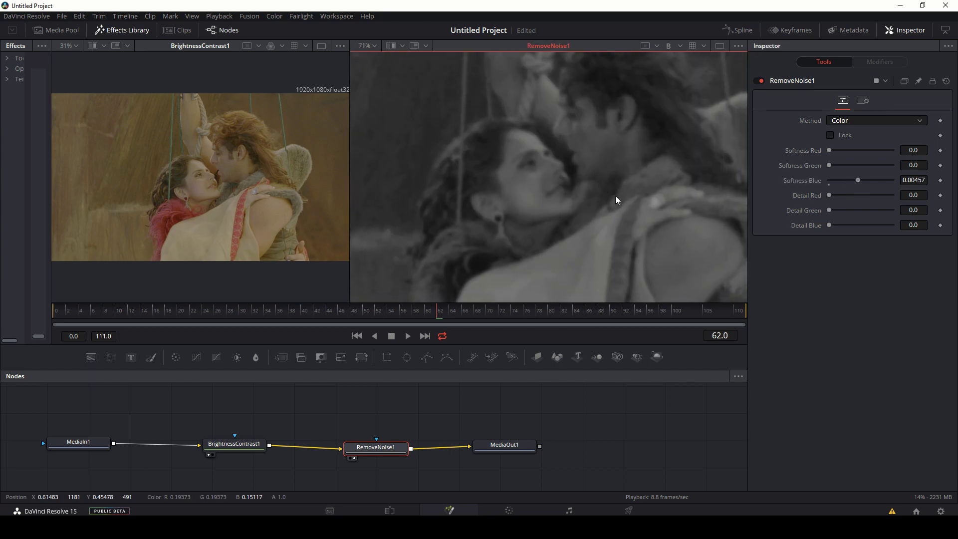
scroll(599, 191, "down", 1)
scroll(523, 183, "up", 1)
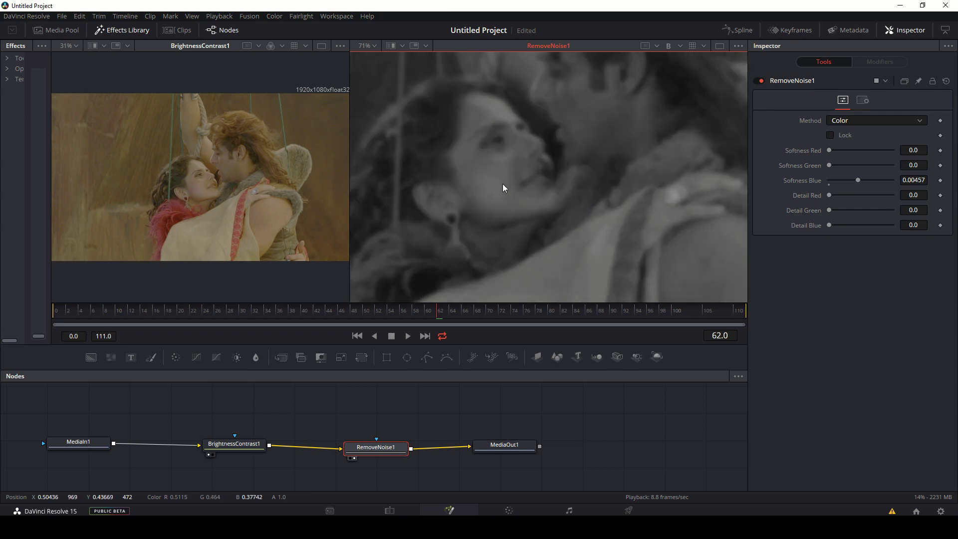
scroll(502, 184, "up", 1)
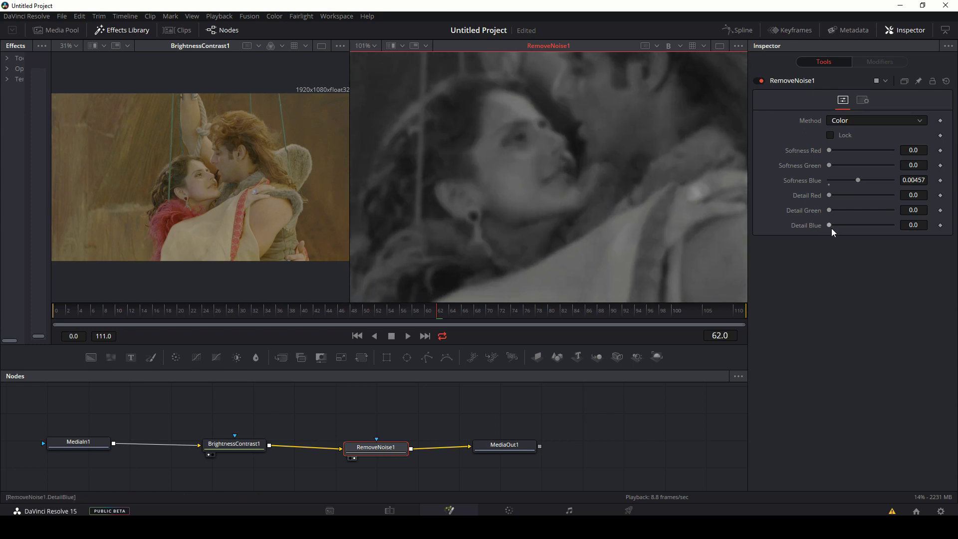
left_click_drag(830, 226, 834, 226)
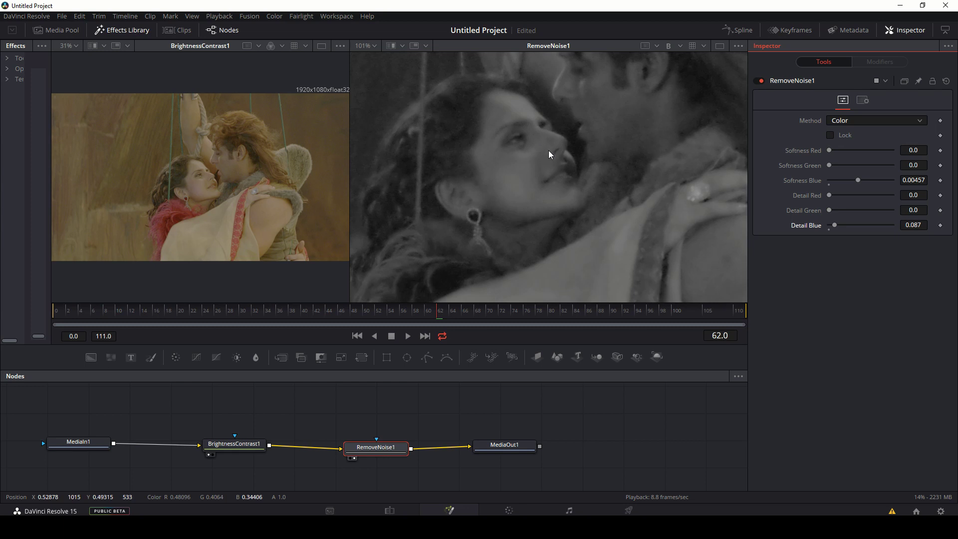
scroll(549, 150, "up", 2)
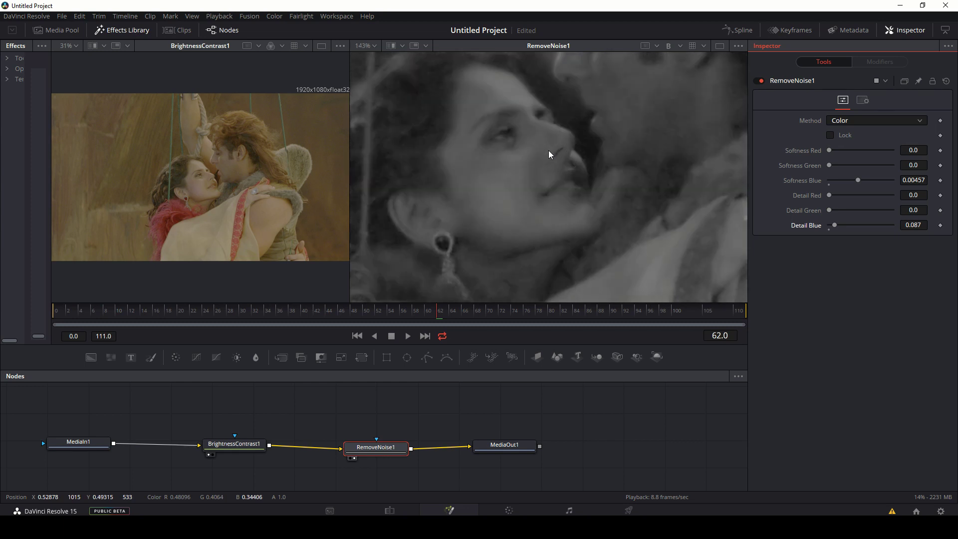
Step: Toggle RemoveNoise1 off and on to compare before and after, leaving it enabled
left_click(756, 81)
left_click(757, 82)
left_click(758, 82)
left_click(759, 82)
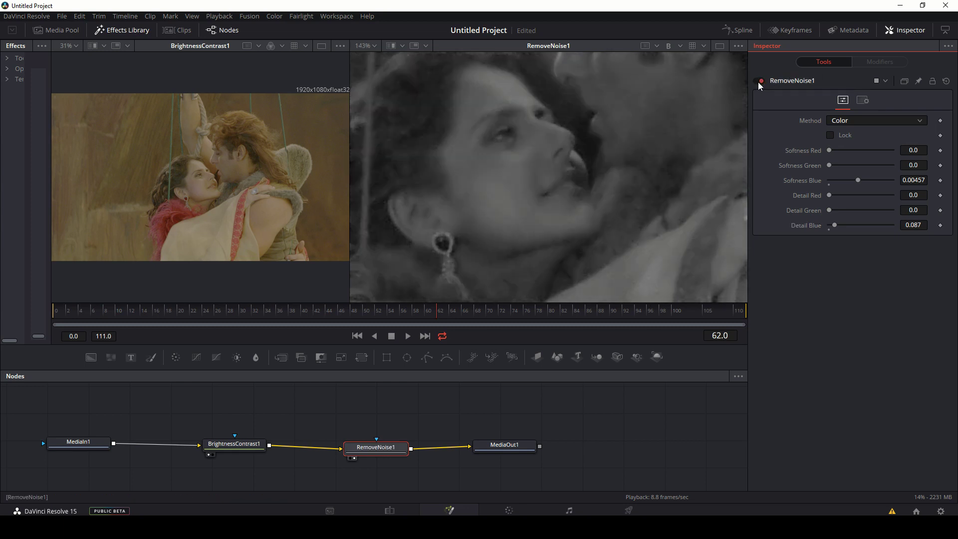
left_click(759, 81)
left_click(758, 81)
left_click(759, 82)
left_click(759, 82)
left_click(759, 82)
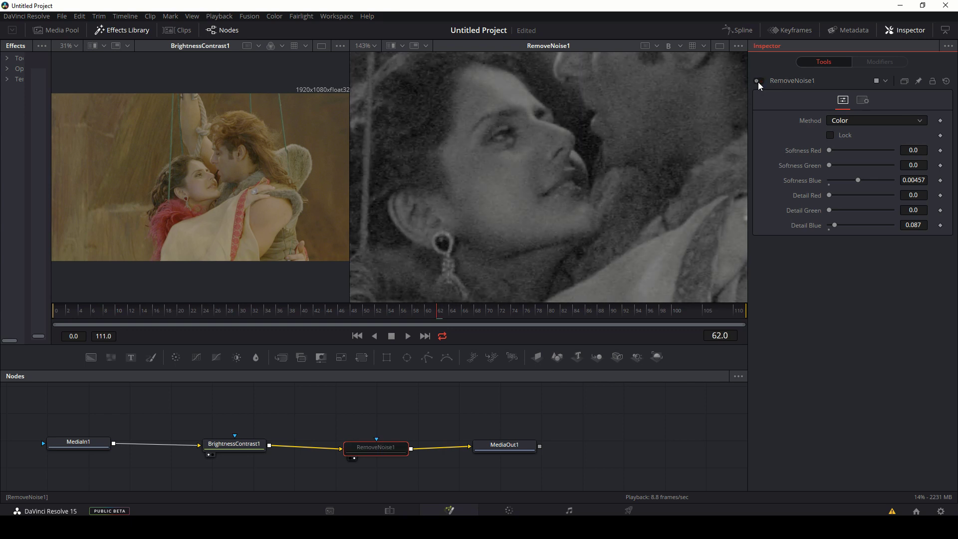
left_click(759, 82)
left_click(759, 82)
left_click(760, 82)
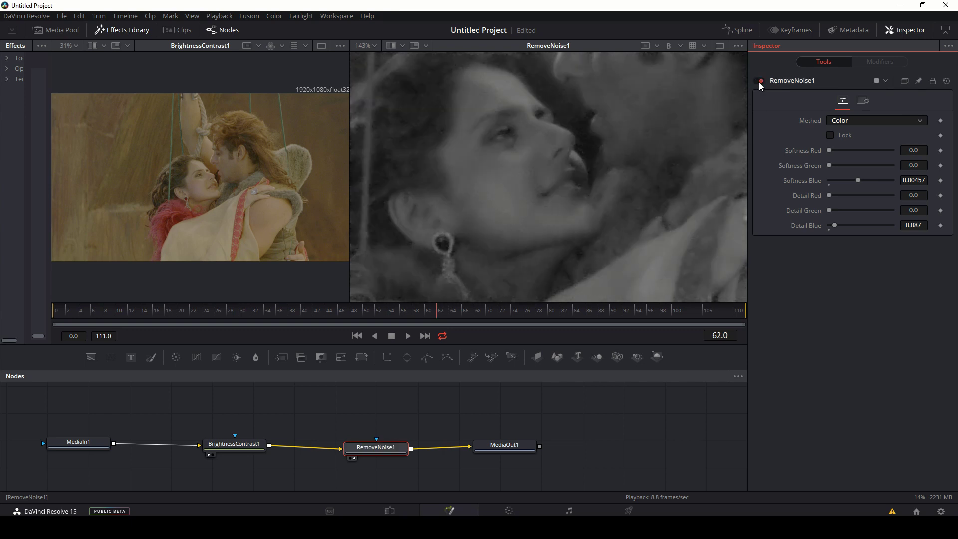
Step: View the Green channel and tune Softness Green to 0.00197 and Detail Green to 0.205
left_click(679, 45)
left_click(696, 88)
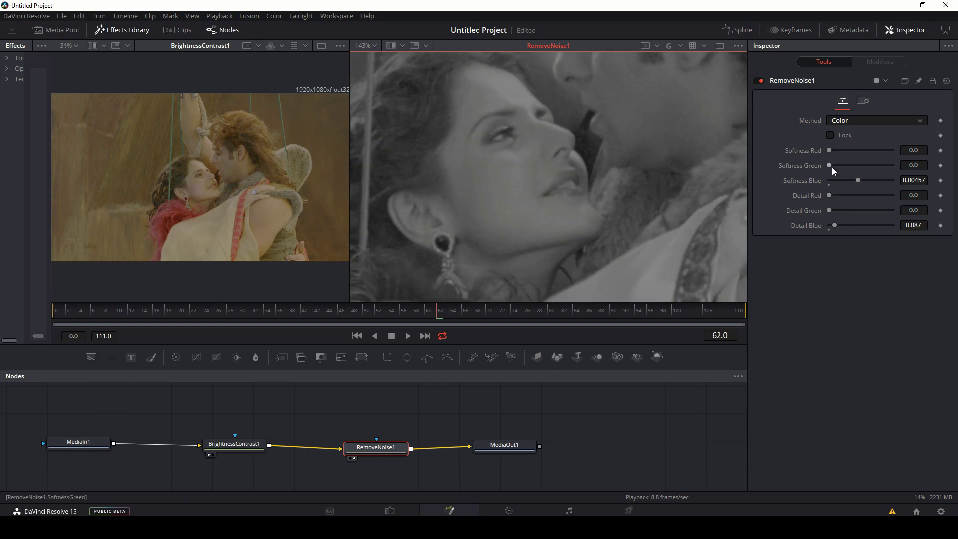
left_click_drag(832, 167, 846, 169)
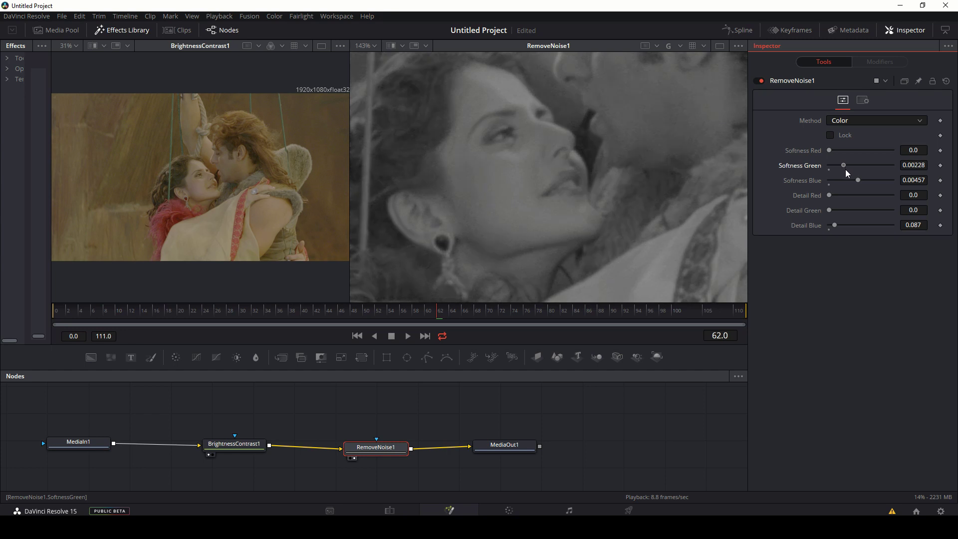
left_click_drag(844, 166, 848, 167)
left_click_drag(831, 209, 851, 207)
left_click_drag(845, 167, 841, 165)
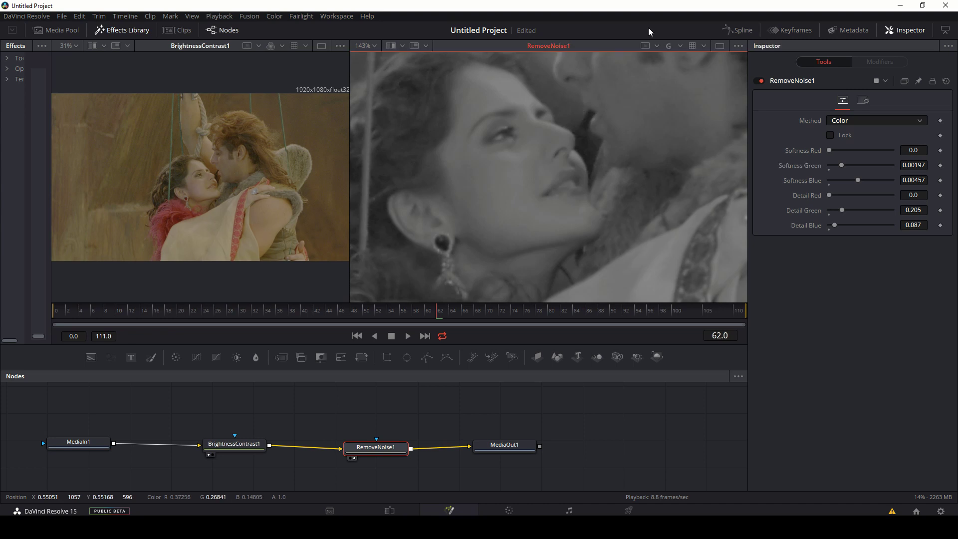
Step: View the red channel and set RemoveNoise1 Softness Red to 0.00157 and Detail Red to 0.228
left_click(678, 43)
left_click(690, 73)
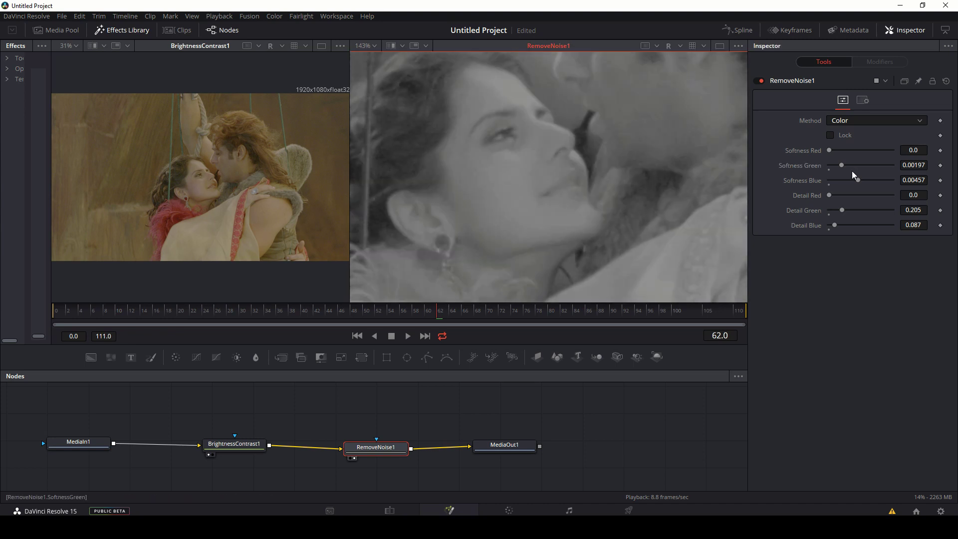
left_click_drag(837, 151, 844, 152)
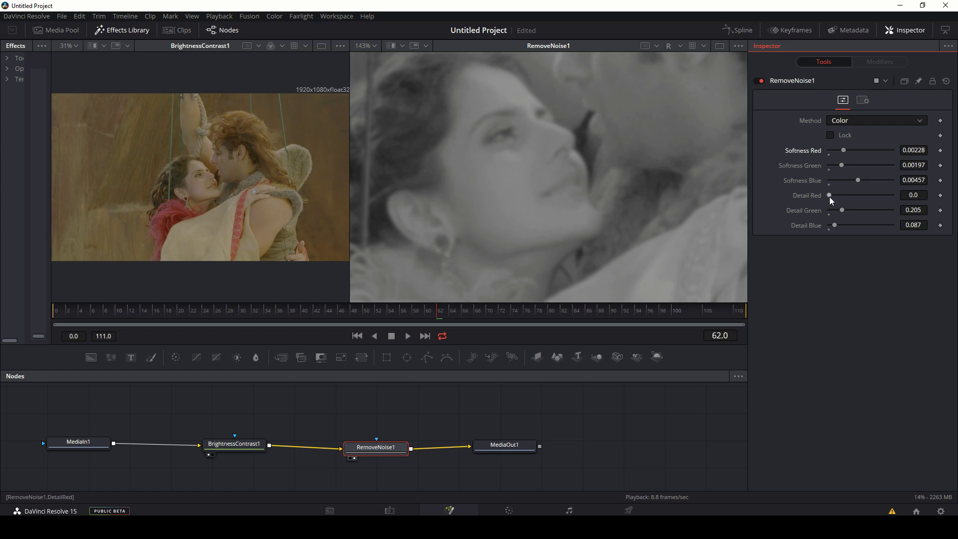
left_click_drag(830, 196, 845, 198)
left_click_drag(845, 150, 838, 148)
left_click(681, 46)
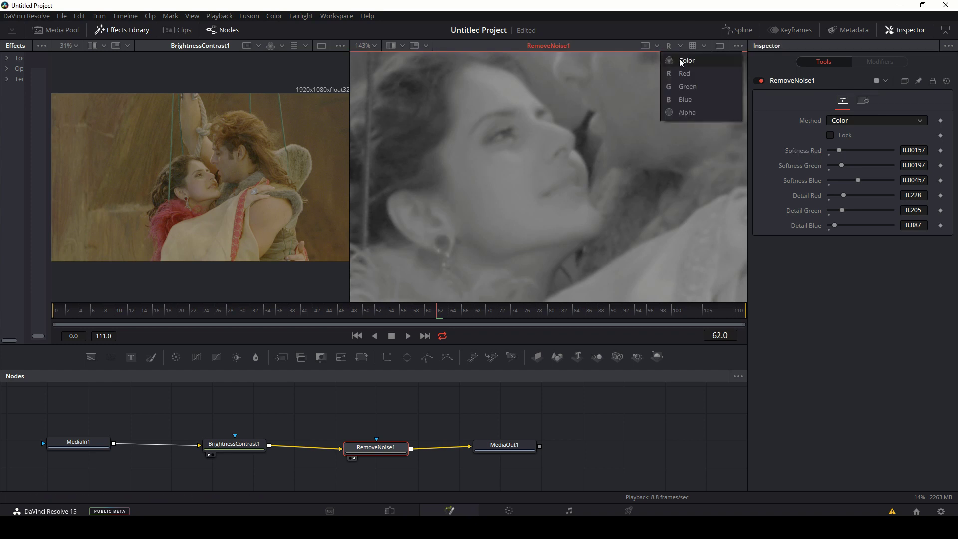
Step: Return the viewer to full colour and widen the RemoveNoise1 viewer
left_click(681, 61)
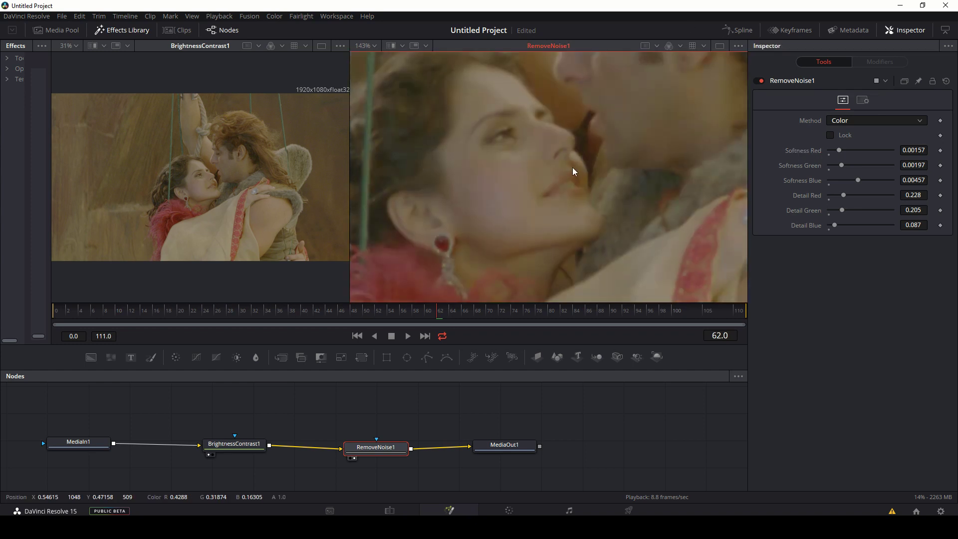
scroll(556, 181, "down", 1)
scroll(582, 181, "down", 1)
scroll(544, 187, "down", 2)
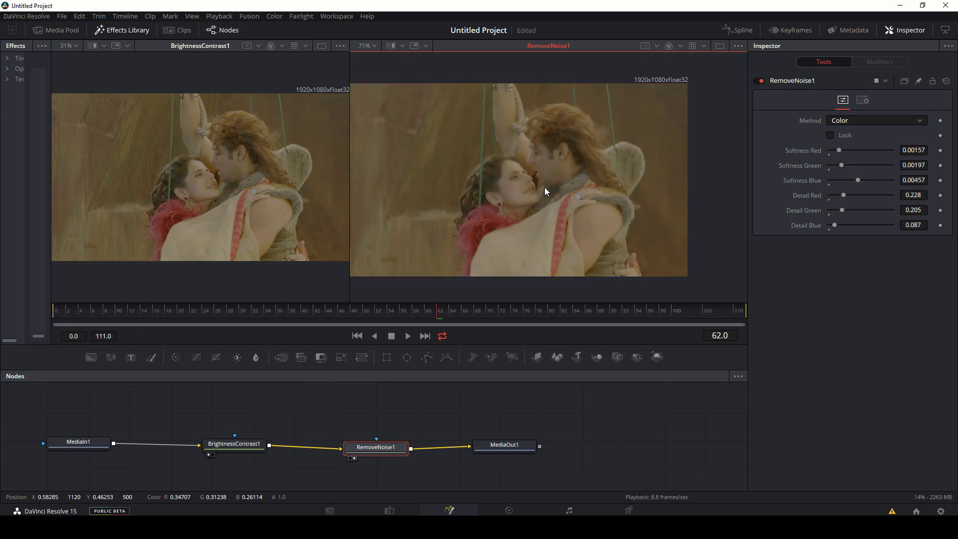
left_click_drag(349, 187, 220, 187)
Step: Zoom the RemoveNoise1 viewer in and back out to inspect the denoised clip
scroll(471, 176, "up", 1)
scroll(478, 197, "up", 2)
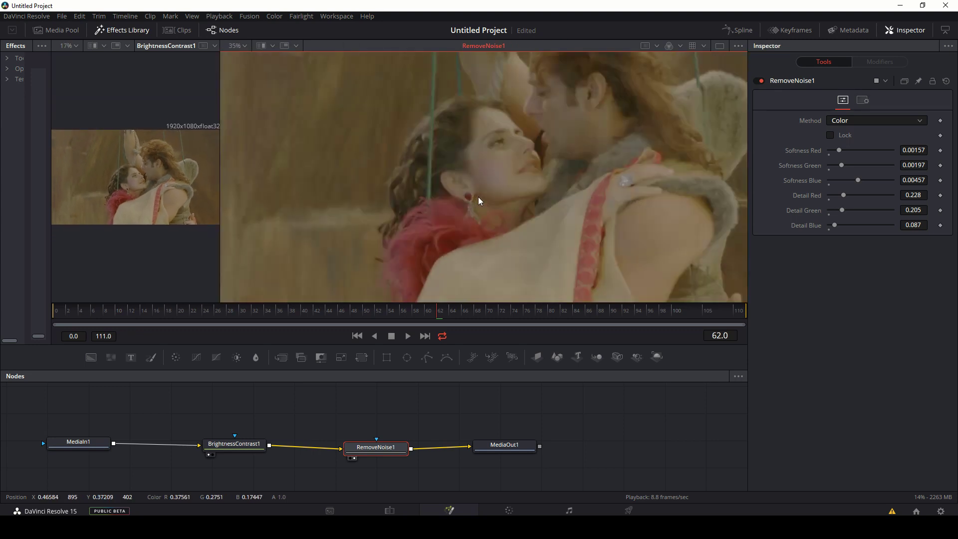
scroll(478, 196, "up", 2)
scroll(497, 151, "up", 1)
scroll(503, 172, "up", 1)
scroll(546, 165, "up", 1)
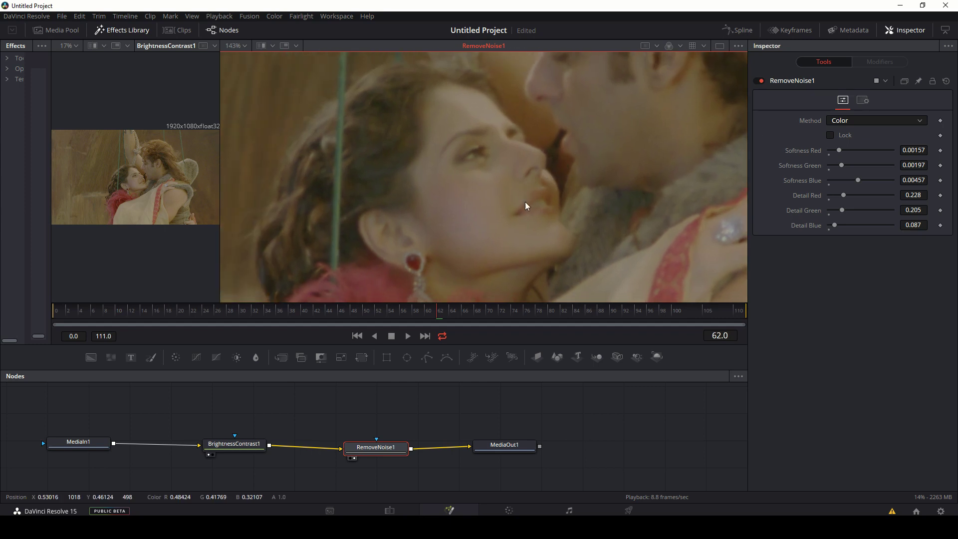
scroll(528, 204, "down", 1)
scroll(543, 193, "down", 1)
scroll(524, 163, "down", 1)
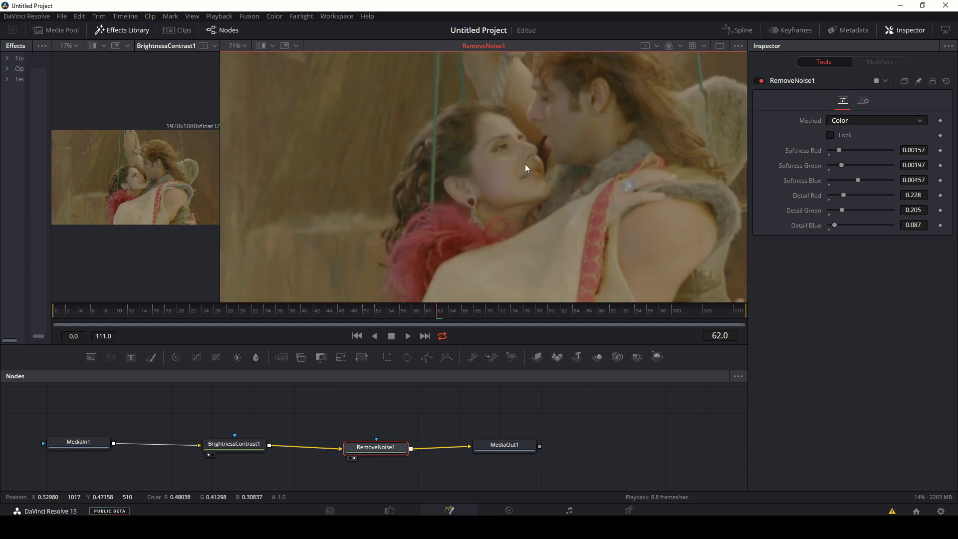
Step: Re-enable RemoveNoise1 and show only the blue channel in the viewer
left_click(759, 80)
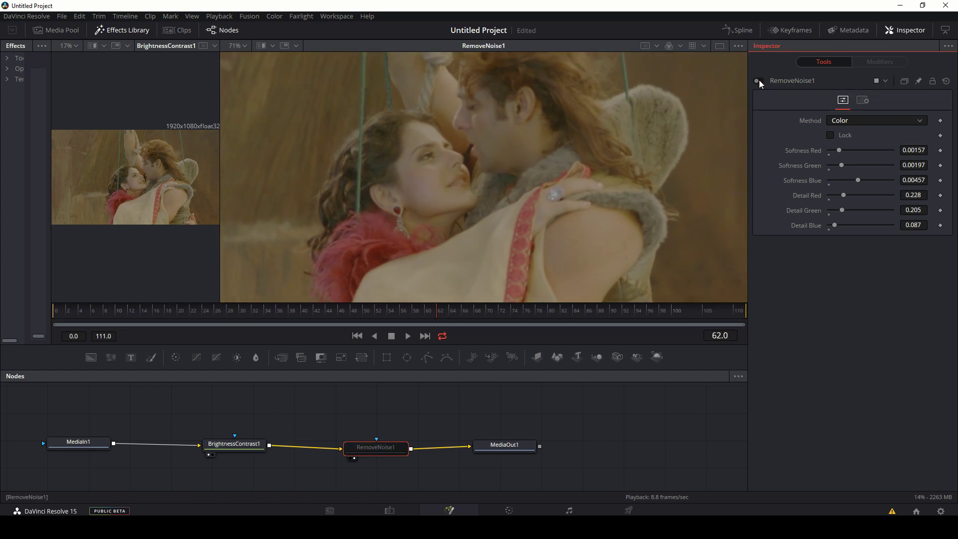
left_click(759, 80)
left_click(759, 79)
left_click(759, 80)
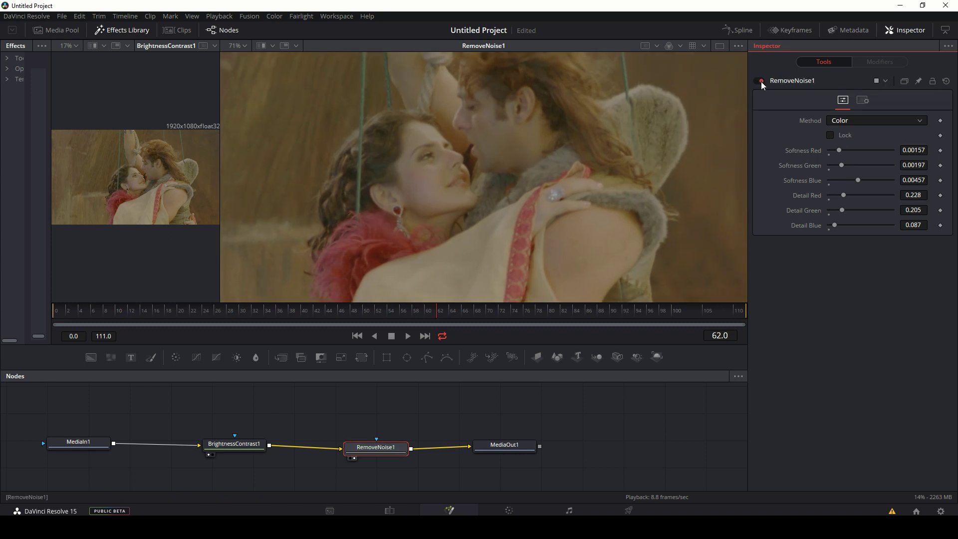
left_click(682, 46)
left_click(692, 101)
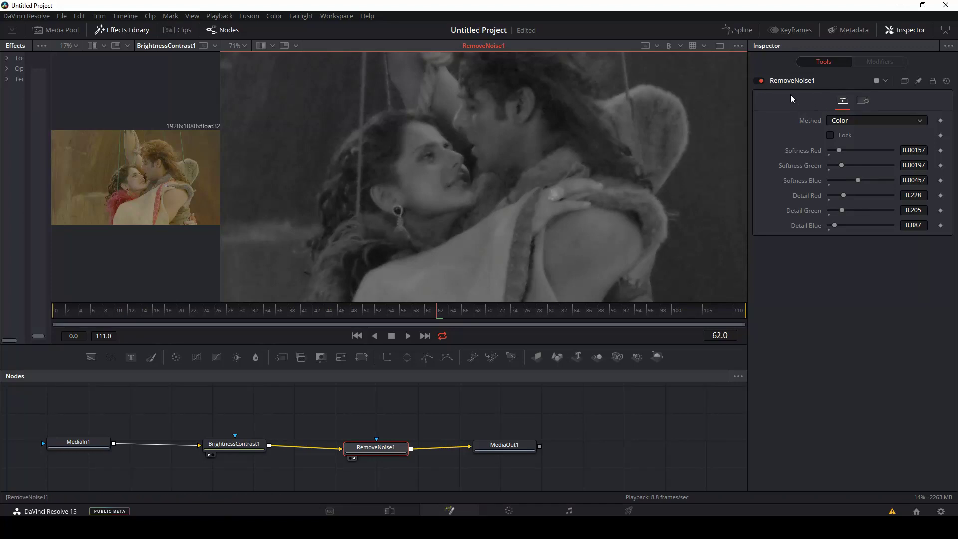
Step: Toggle RemoveNoise1 on and off repeatedly to compare the blue channel before and after denoising
left_click(761, 81)
left_click(761, 80)
left_click(761, 80)
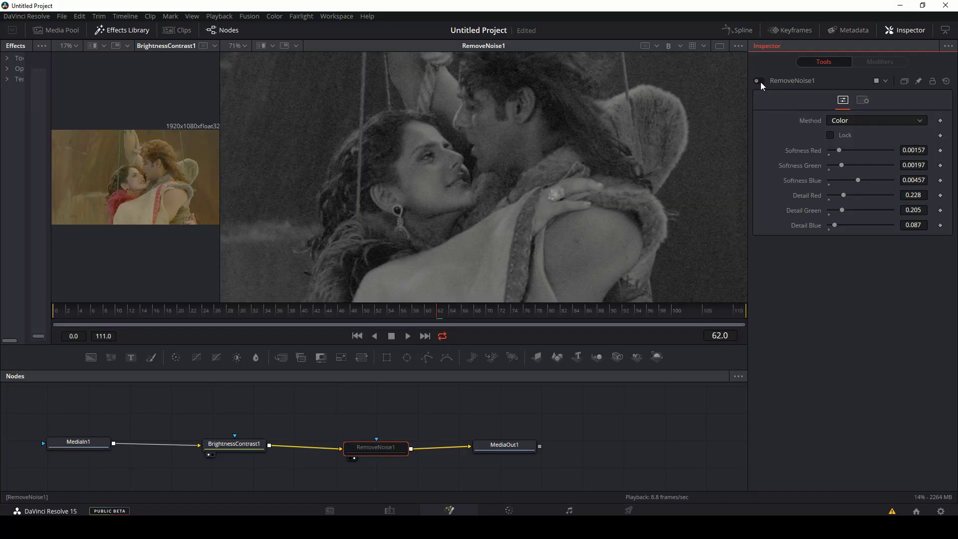
left_click(761, 81)
left_click(760, 81)
left_click(761, 81)
left_click(761, 81)
left_click(761, 81)
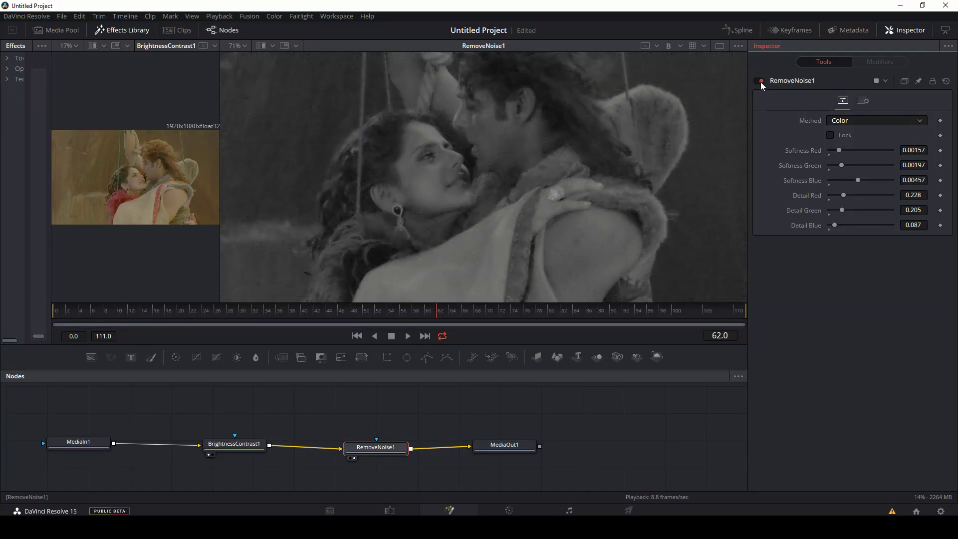
left_click(761, 81)
left_click(761, 81)
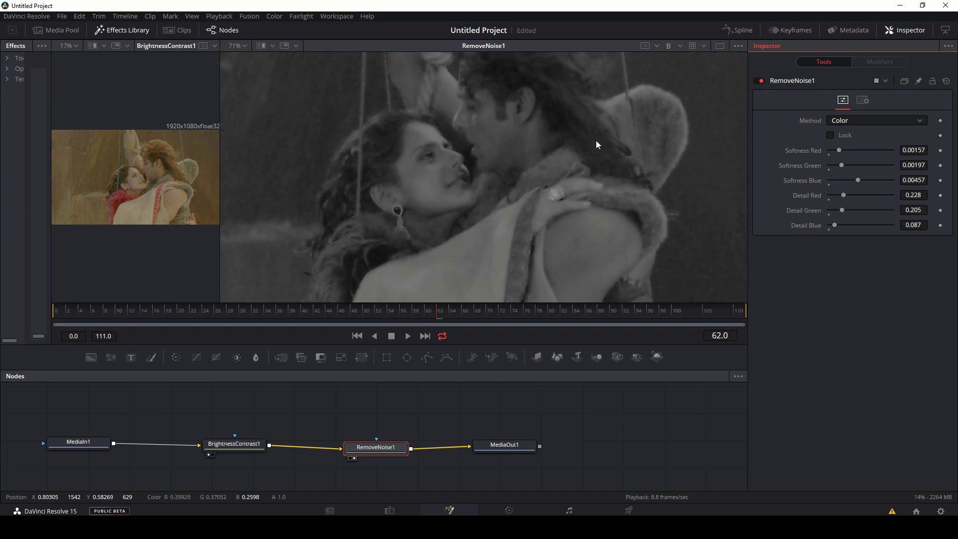
scroll(504, 148, "down", 3)
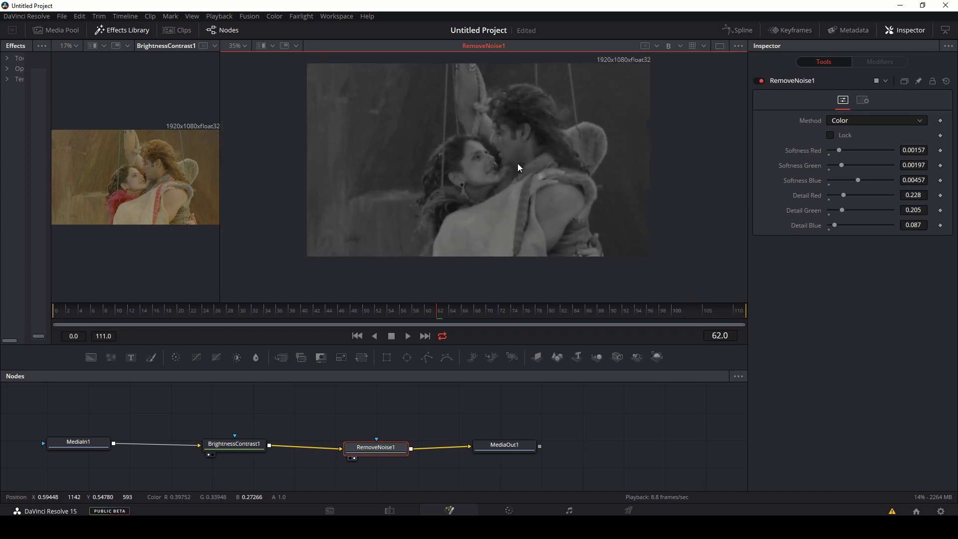
scroll(497, 175, "up", 3)
Step: Return the viewer to full colour and start playing the clip
left_click(680, 46)
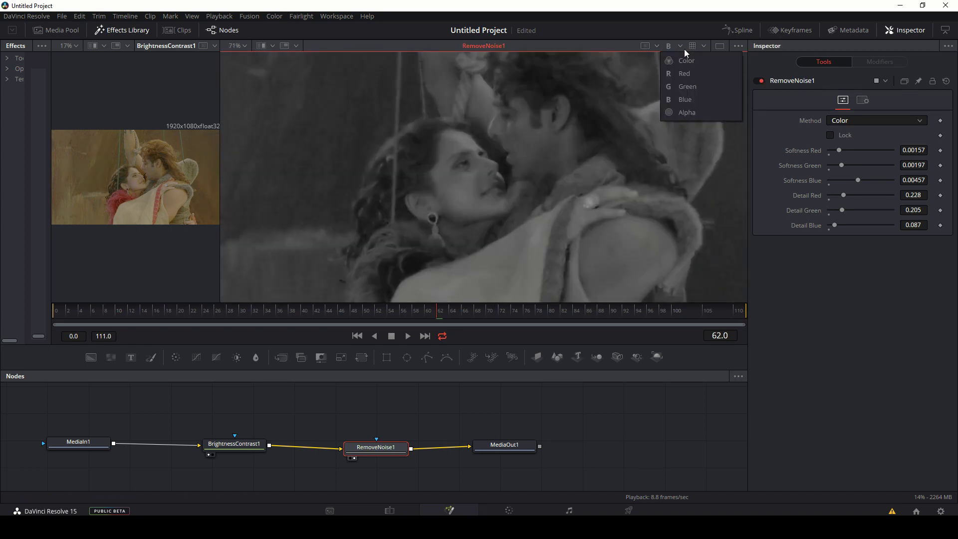
left_click(692, 61)
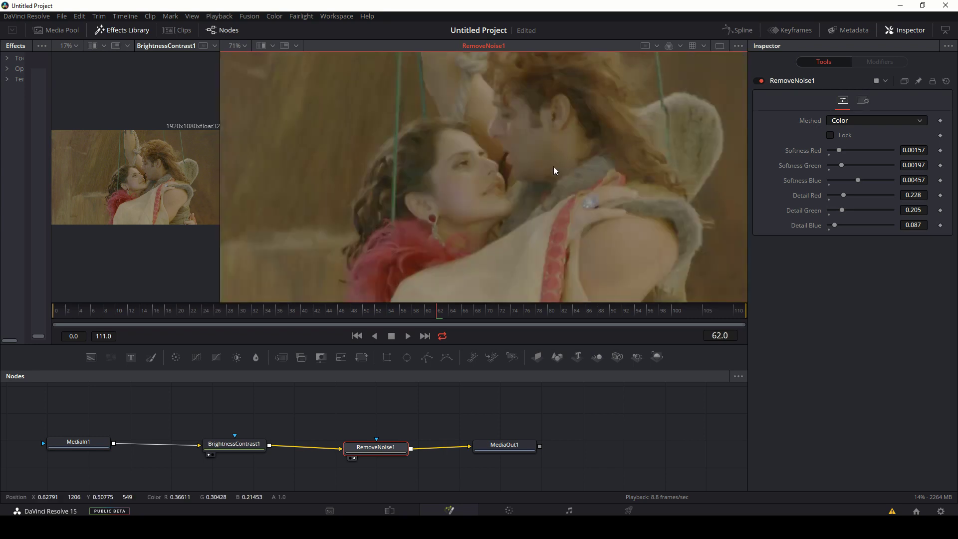
left_click(407, 338)
scroll(567, 190, "down", 3)
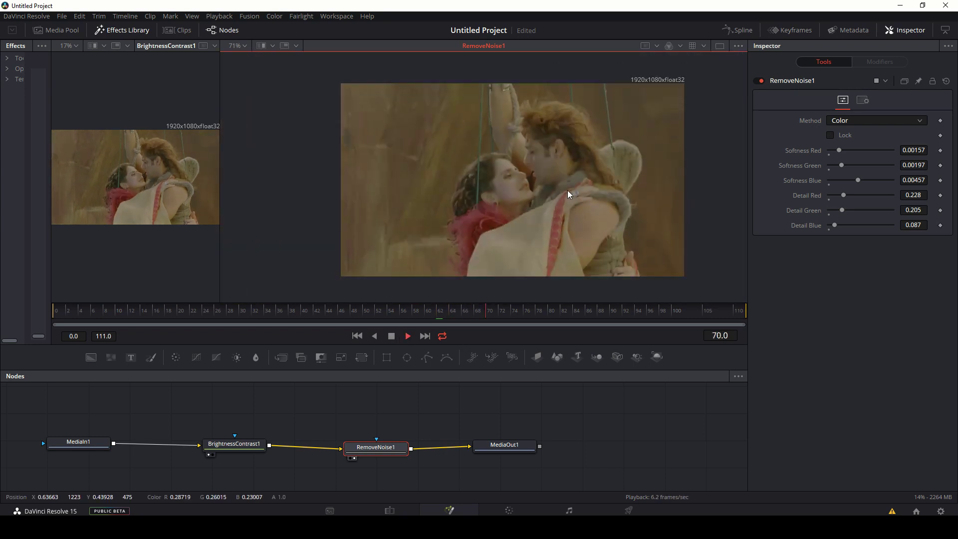
scroll(528, 191, "up", 3)
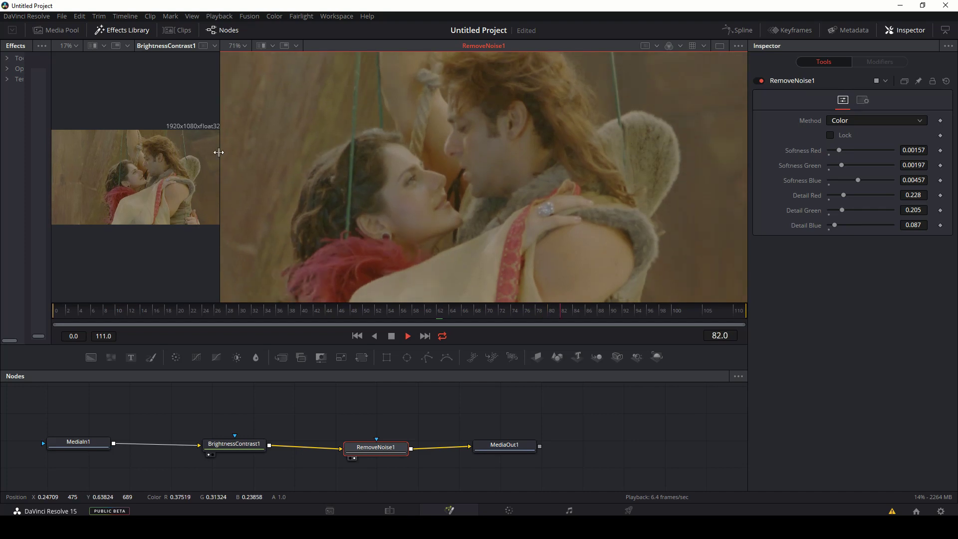
Step: Enlarge BrightnessContrast1 beside RemoveNoise1, zoom both, and stop playback at frame 41
left_click_drag(218, 153, 421, 172)
scroll(280, 163, "up", 2)
scroll(289, 165, "up", 2)
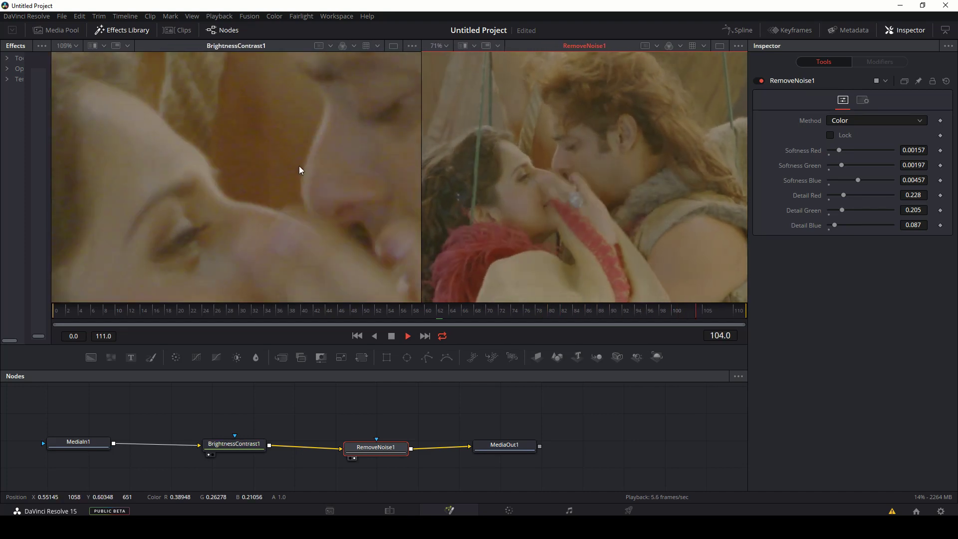
scroll(299, 106, "up", 2)
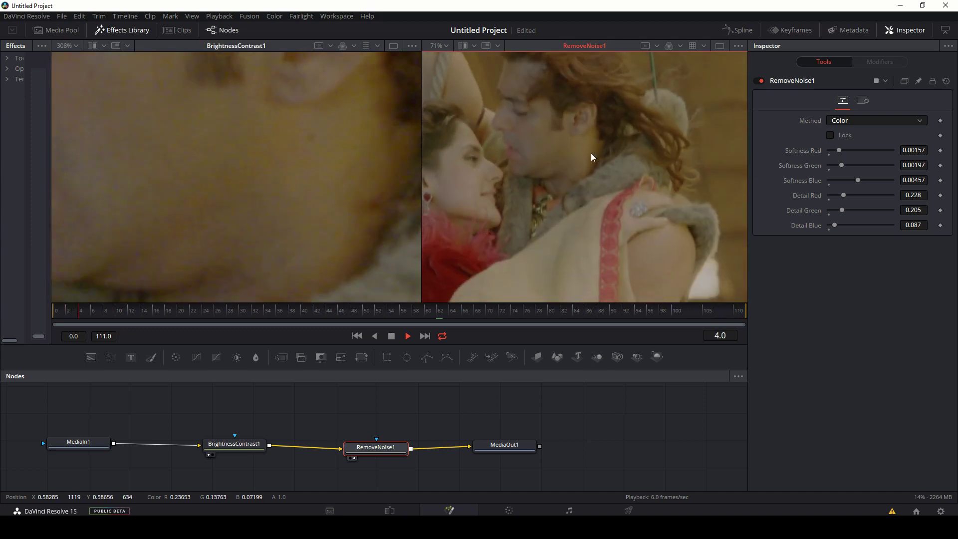
scroll(295, 227, "down", 2)
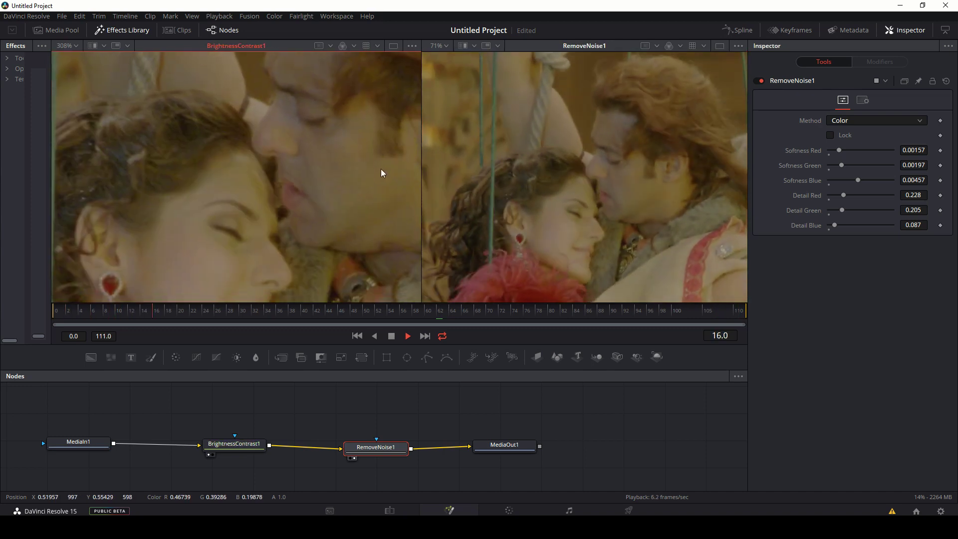
scroll(633, 235, "up", 1)
scroll(246, 131, "down", 2)
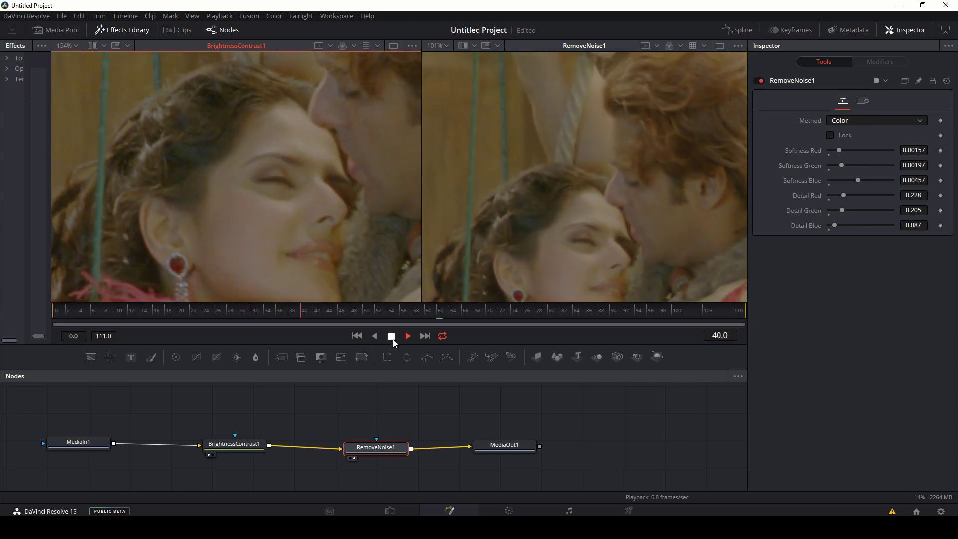
left_click(392, 339)
left_click(354, 45)
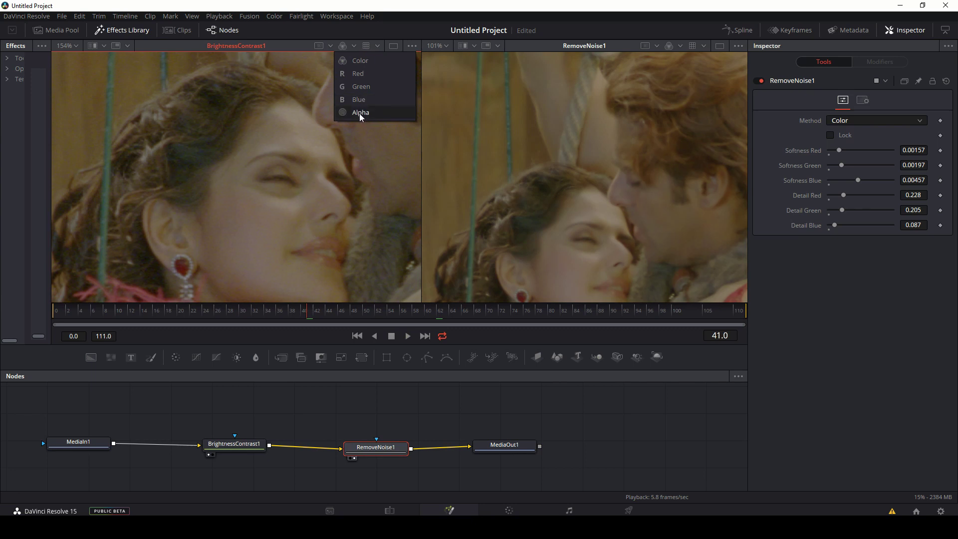
Step: Show only the blue channel in both viewers and play the clip to compare grain
left_click(373, 98)
left_click(685, 46)
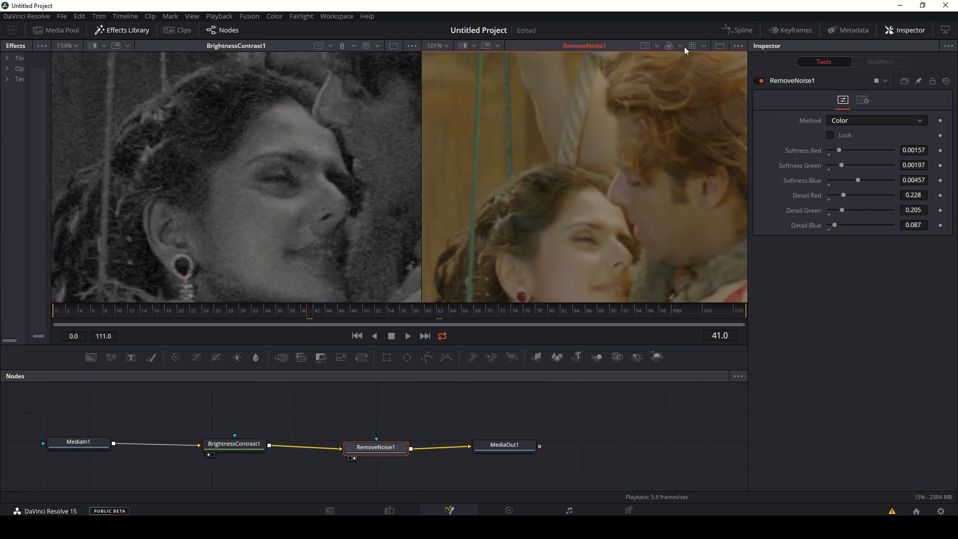
left_click(679, 46)
left_click(698, 100)
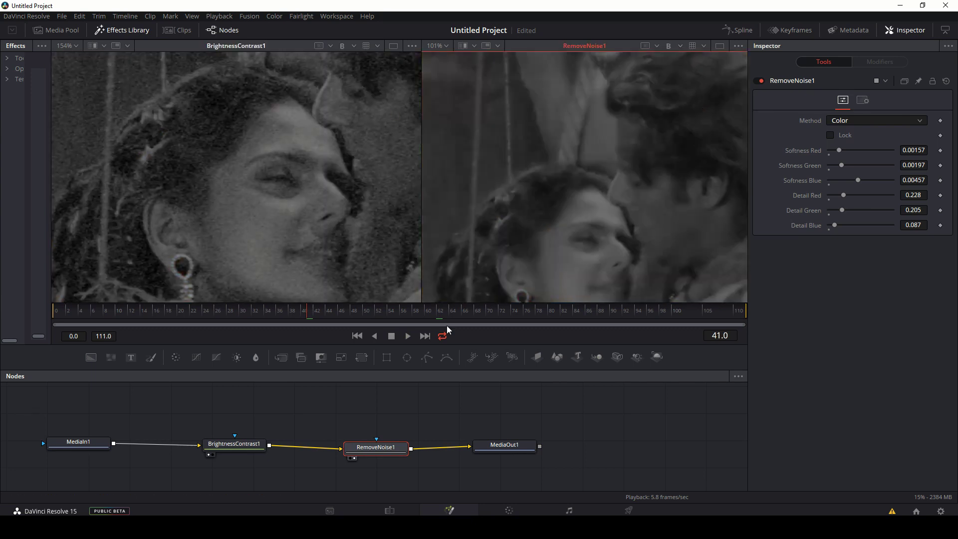
left_click(408, 336)
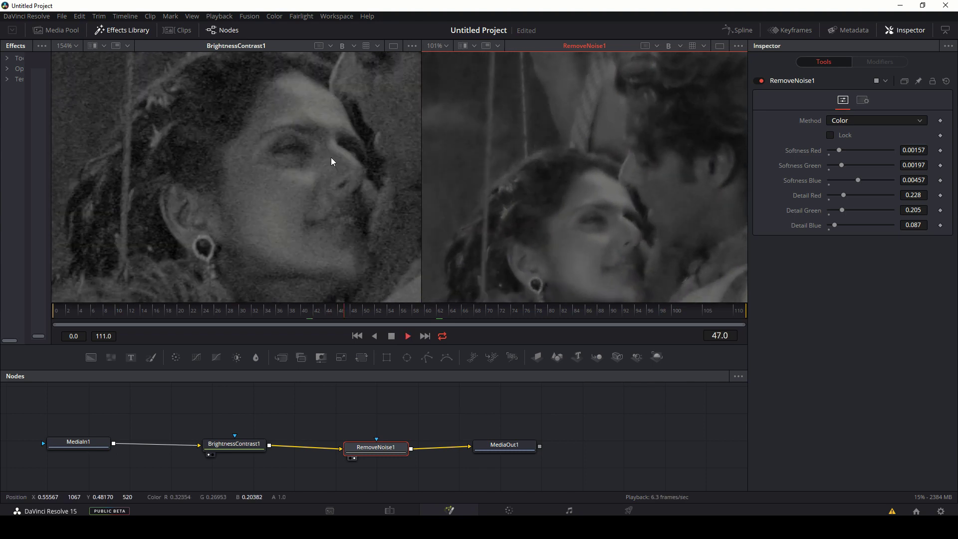
scroll(308, 152, "down", 2)
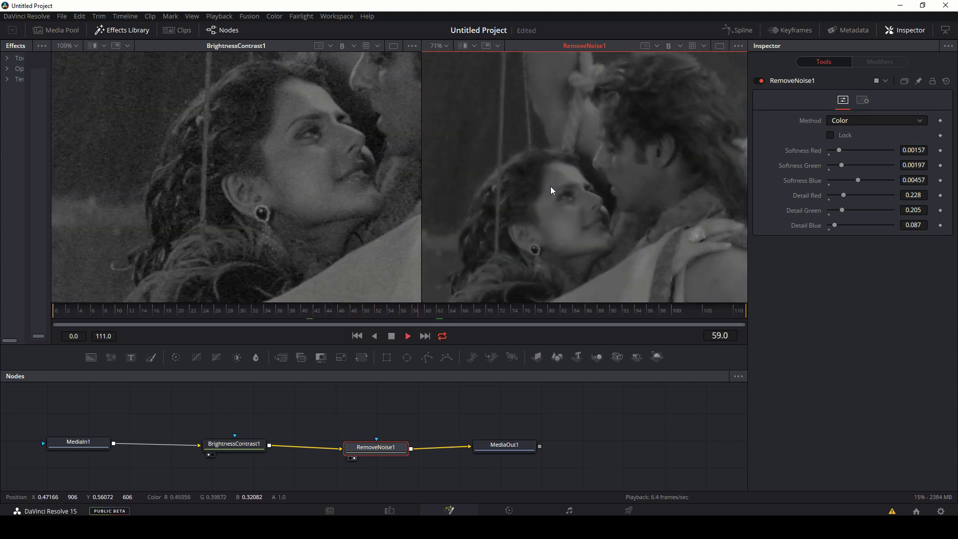
scroll(550, 186, "down", 2)
scroll(204, 170, "down", 2)
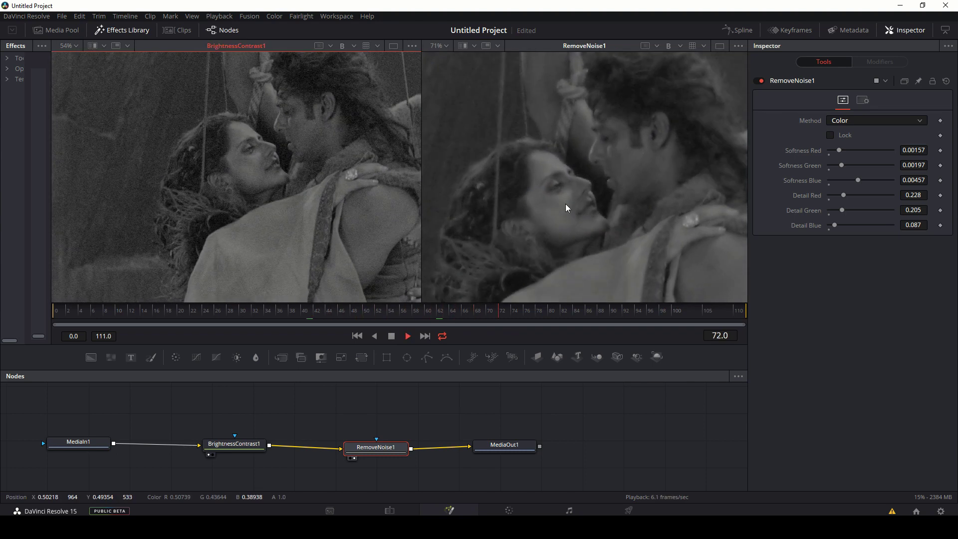